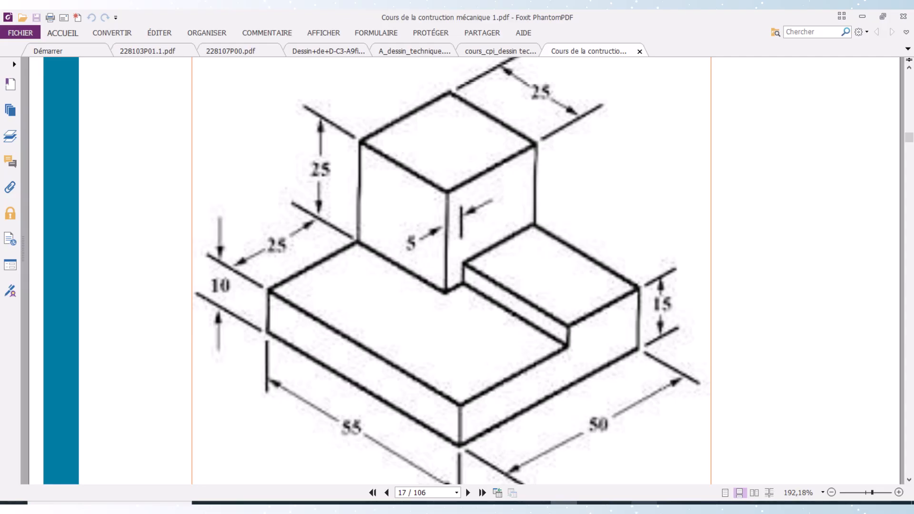
Switch to SOLIDWORKS and create a new part document.
{"action": "left_click", "coordinate": [642, 481]}
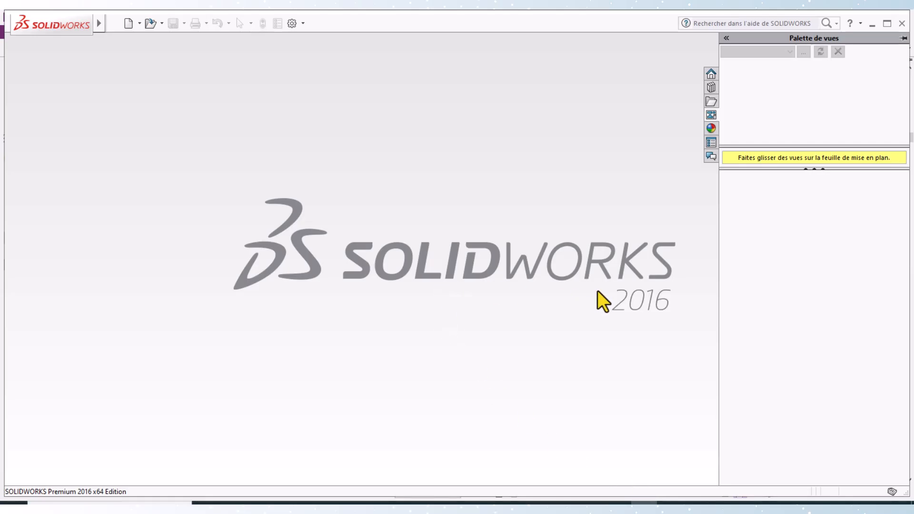
{"action": "left_click", "coordinate": [128, 24]}
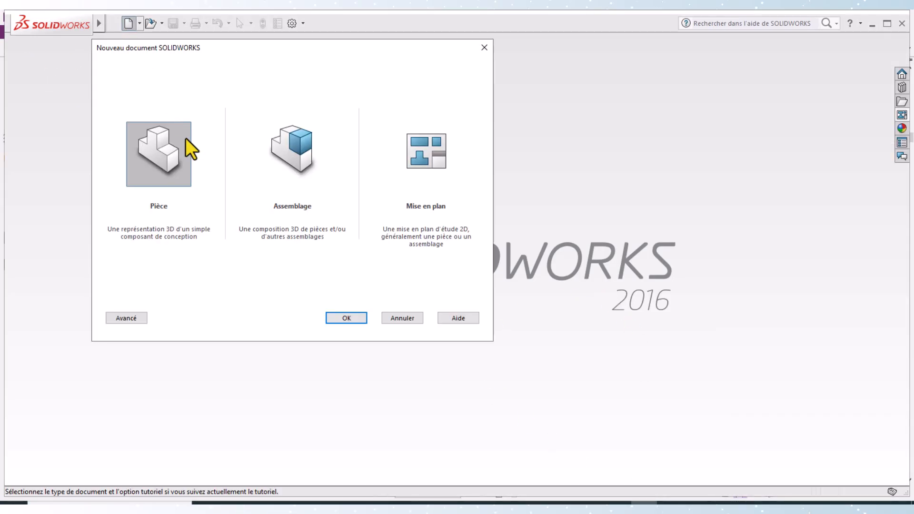
{"action": "left_click", "coordinate": [333, 317]}
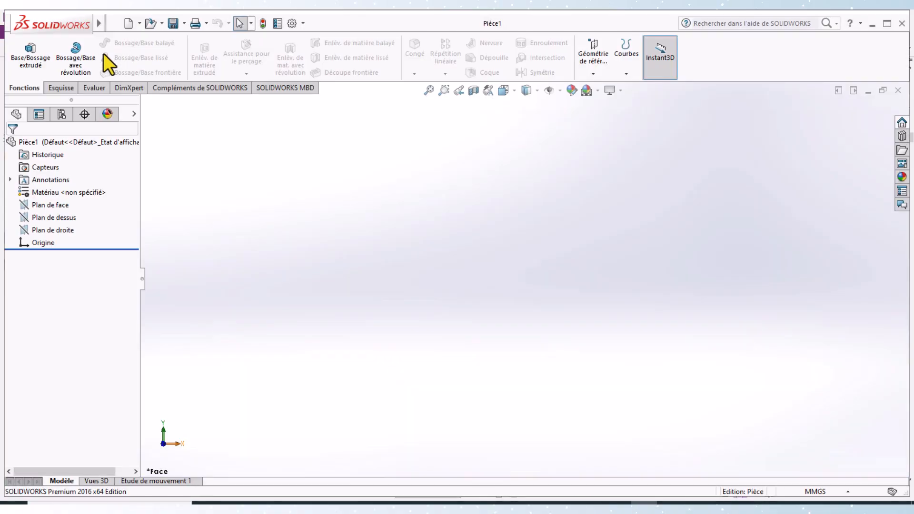
Start an extruded boss on the front plane and sketch a corner rectangle about 91 mm wide from the origin.
{"action": "left_click", "coordinate": [23, 70]}
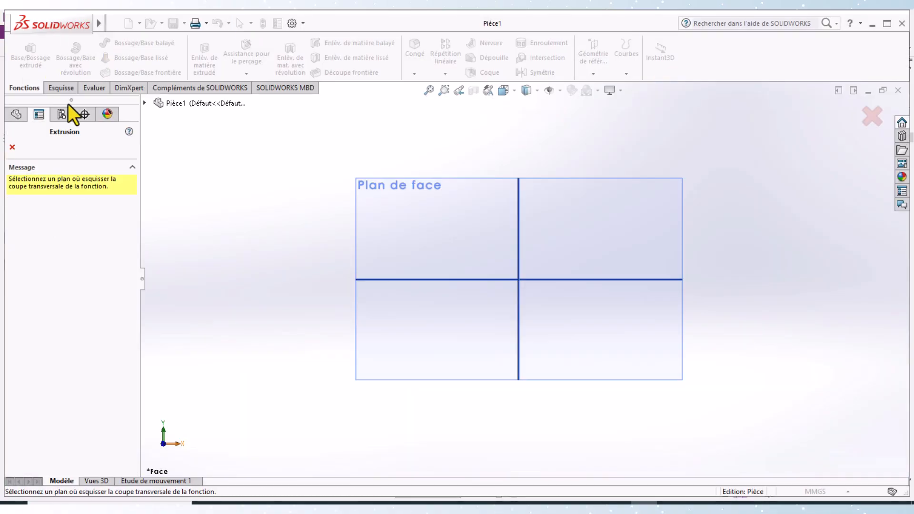
{"action": "left_click", "coordinate": [424, 199]}
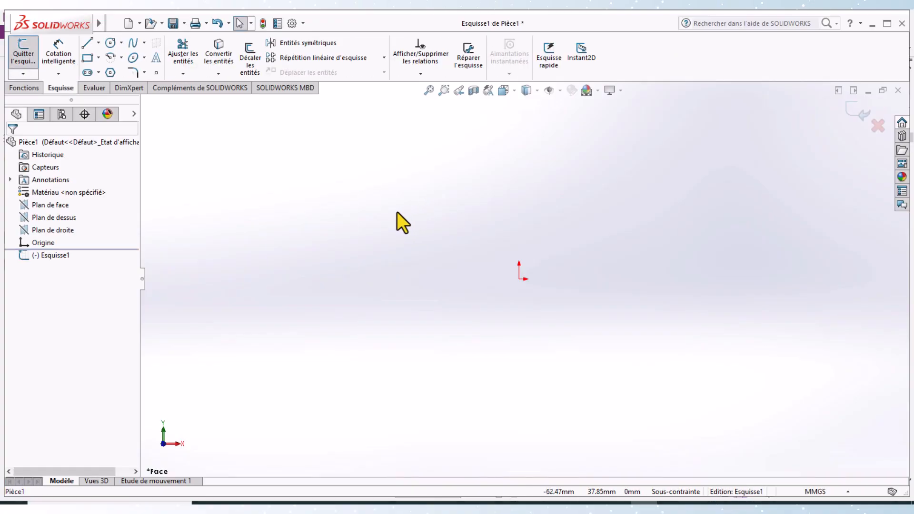
{"action": "left_click", "coordinate": [87, 58]}
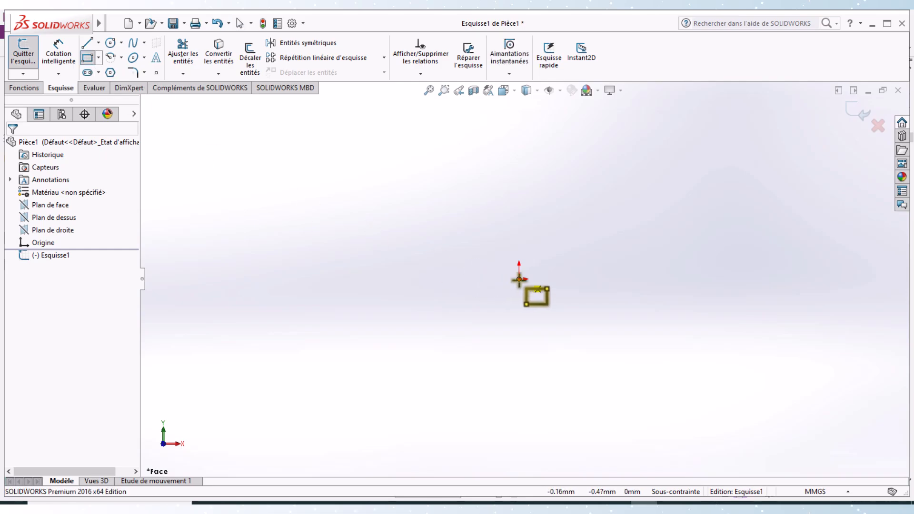
{"action": "mouse_move", "coordinate": [519, 280]}
{"action": "left_mouse_down"}
{"action": "mouse_move", "coordinate": [656, 169]}
{"action": "mouse_move", "coordinate": [687, 168]}
{"action": "left_mouse_up"}
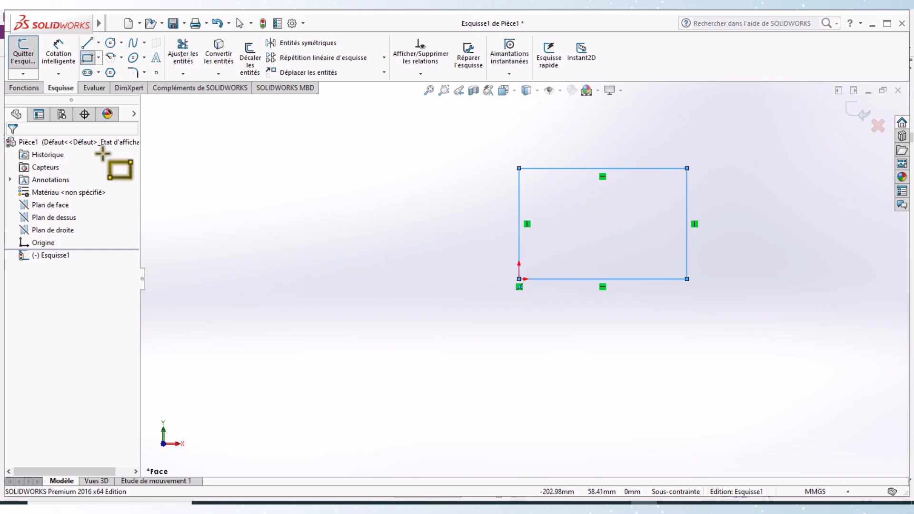
Dimension the rectangle 55 mm wide and 50 mm high.
{"action": "left_click", "coordinate": [60, 50]}
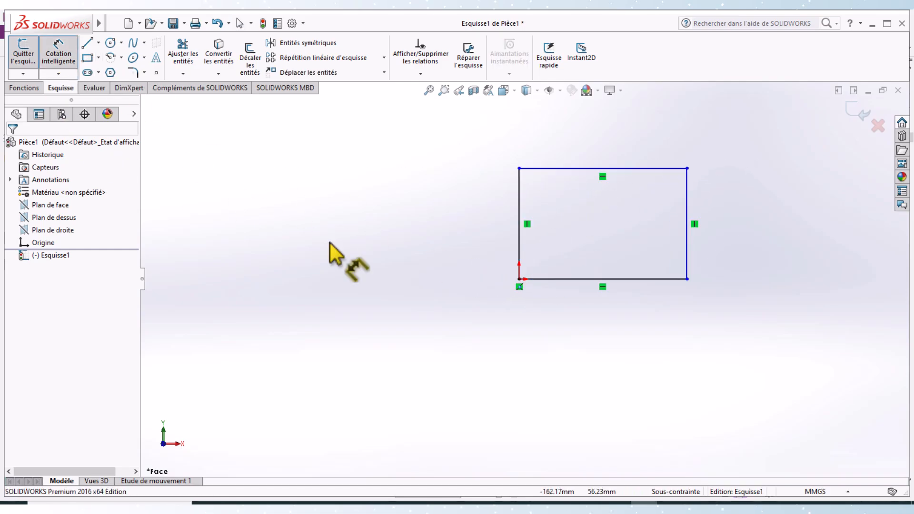
{"action": "left_click", "coordinate": [646, 281]}
{"action": "left_click", "coordinate": [627, 324]}
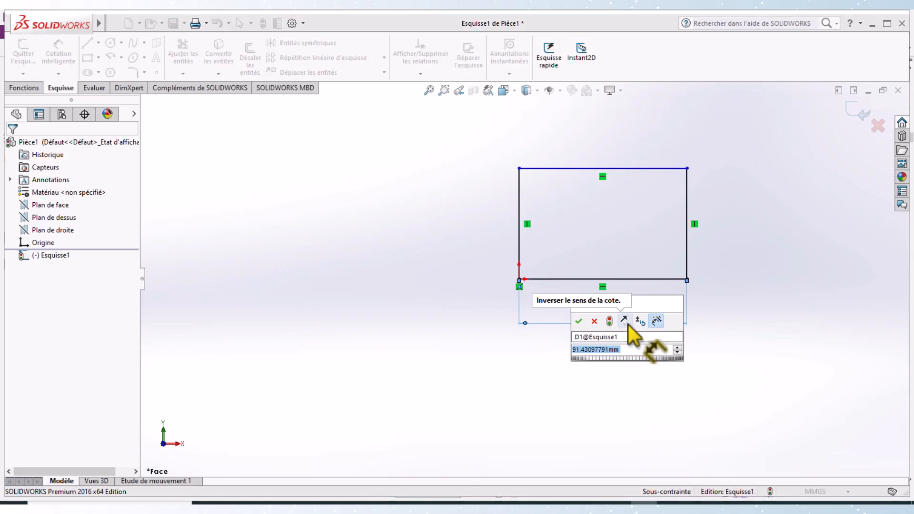
{"action": "type", "text": "55"}
{"action": "key", "text": "Return"}
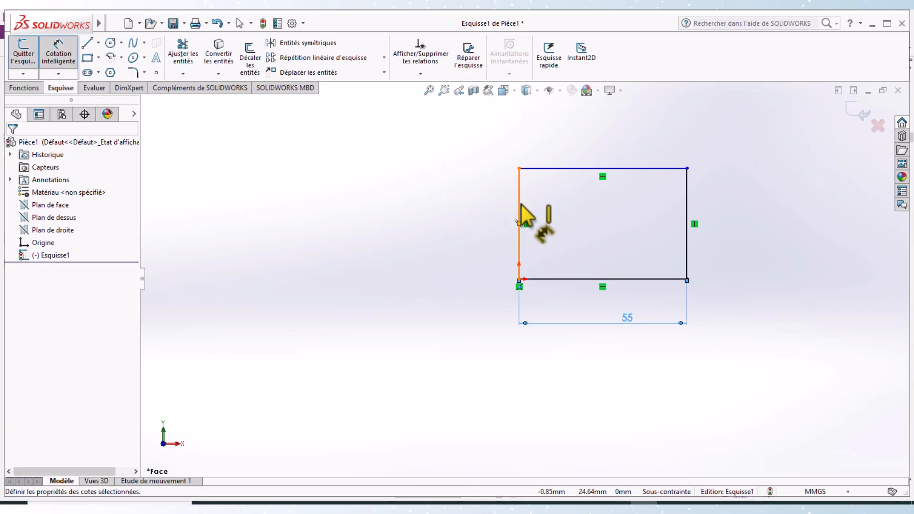
{"action": "left_click", "coordinate": [519, 214]}
{"action": "left_click", "coordinate": [470, 241]}
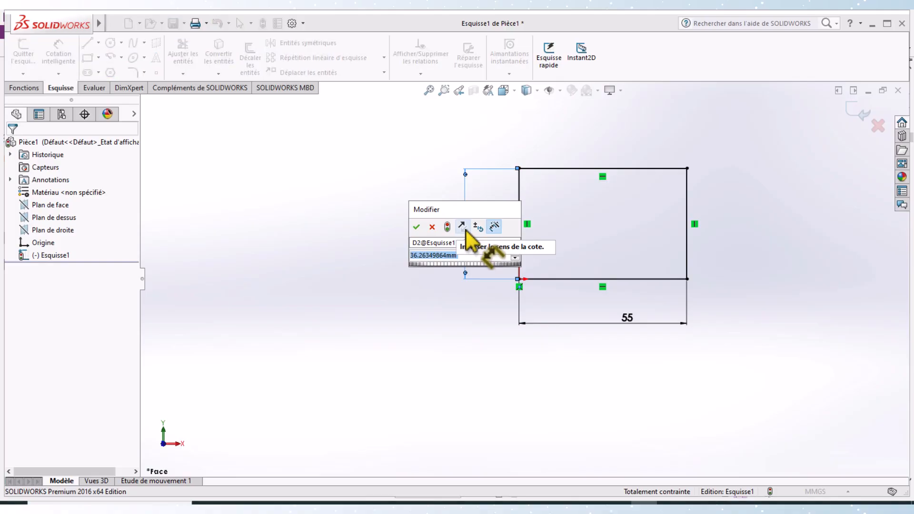
{"action": "type", "text": "50"}
{"action": "key", "text": "Return"}
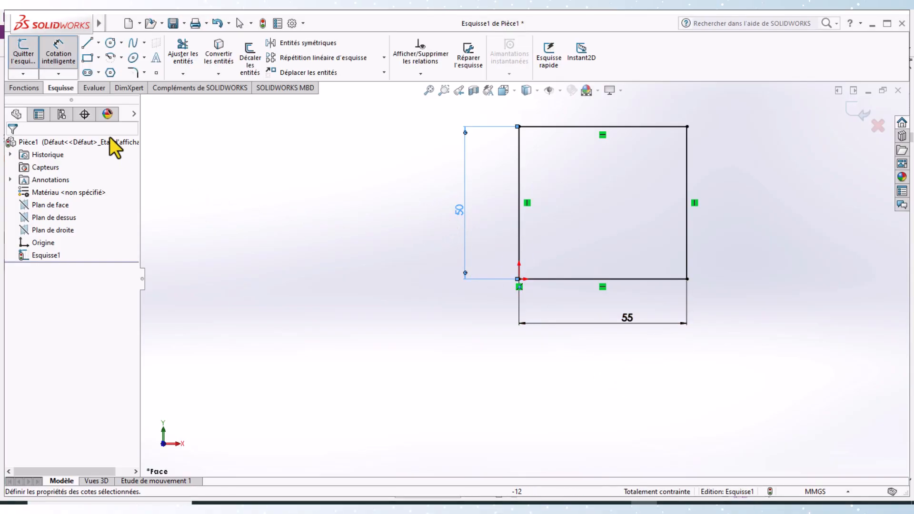
Exit the sketch and extrude the rectangle to a blind depth of 10 mm.
{"action": "left_click", "coordinate": [19, 60]}
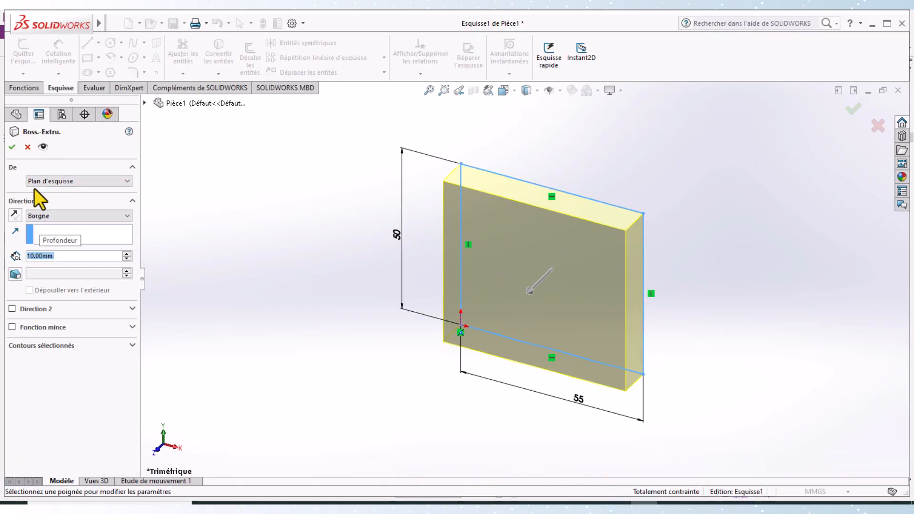
{"action": "left_click", "coordinate": [13, 145]}
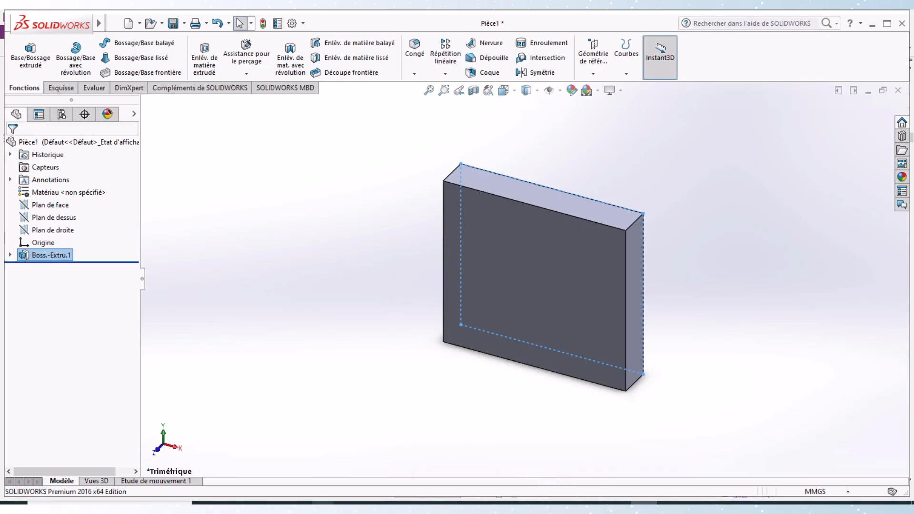
Start an extruded boss on the plate's large front face and sketch a rectangle about 30 by 28 mm from its upper-left corner.
{"action": "left_click", "coordinate": [564, 507]}
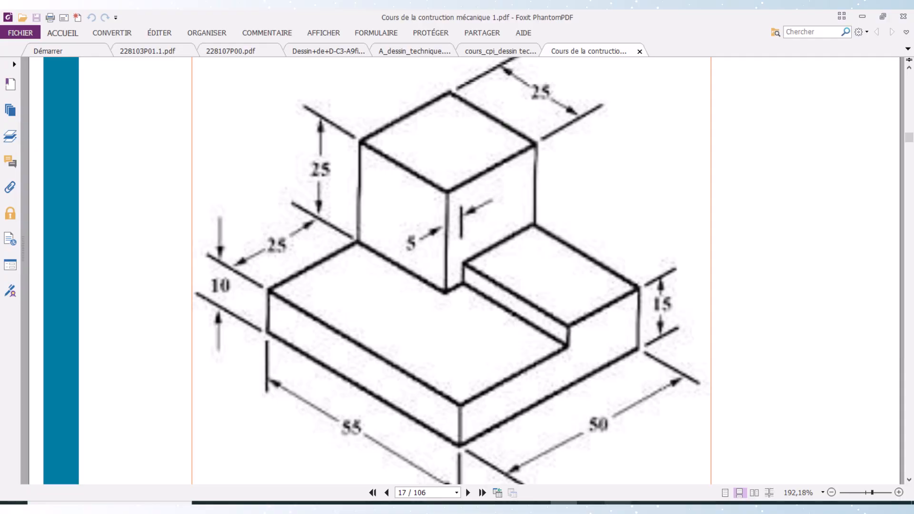
{"action": "left_click", "coordinate": [644, 503]}
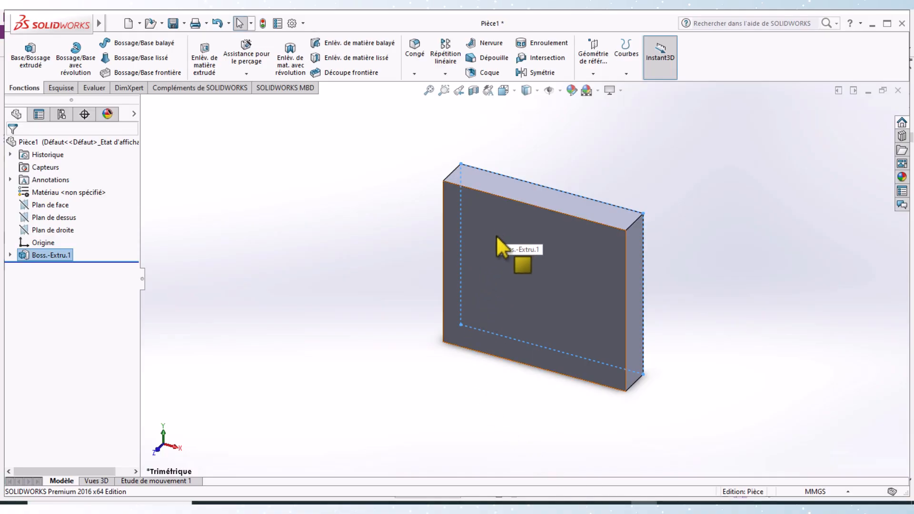
{"action": "left_click", "coordinate": [227, 208]}
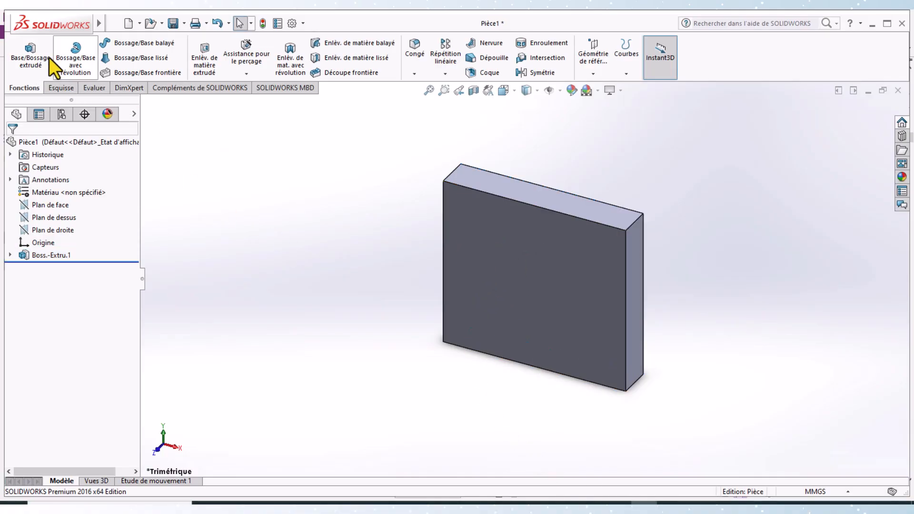
{"action": "left_click", "coordinate": [26, 67]}
{"action": "left_click", "coordinate": [510, 255]}
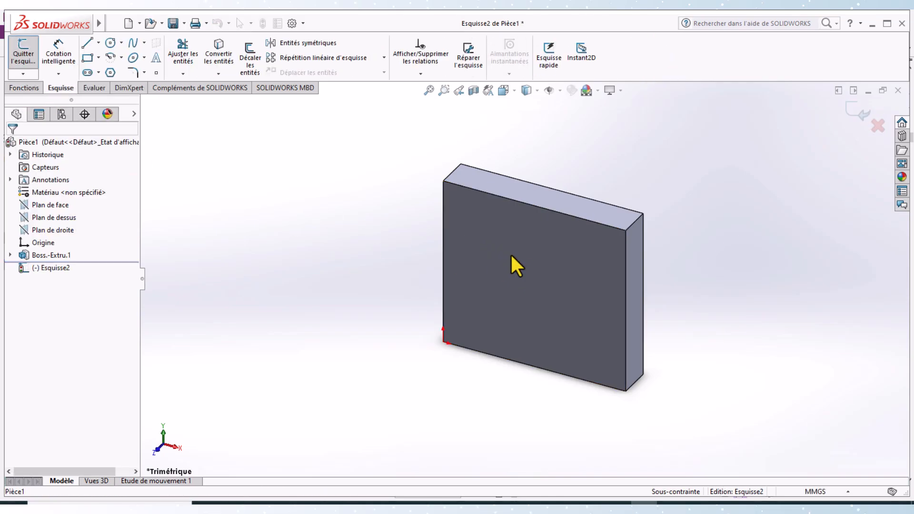
{"action": "left_click", "coordinate": [513, 92]}
{"action": "left_click", "coordinate": [566, 163]}
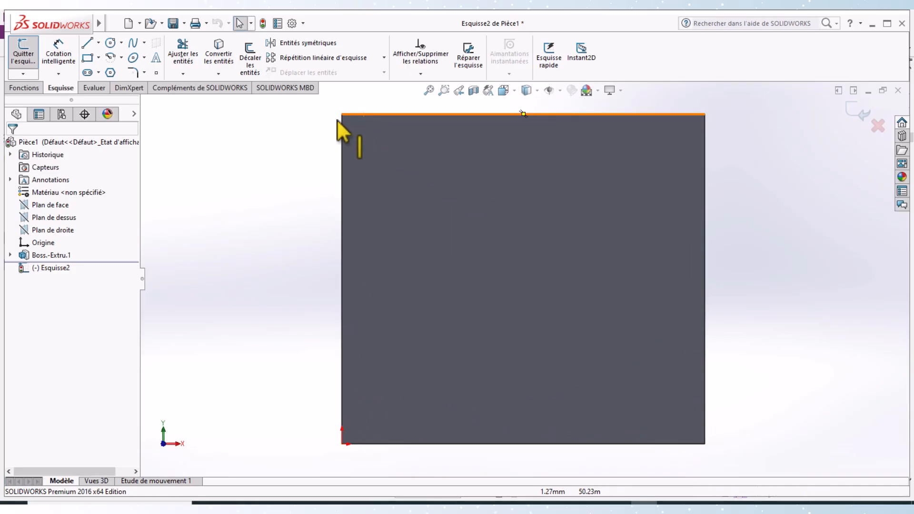
{"action": "left_click", "coordinate": [88, 58]}
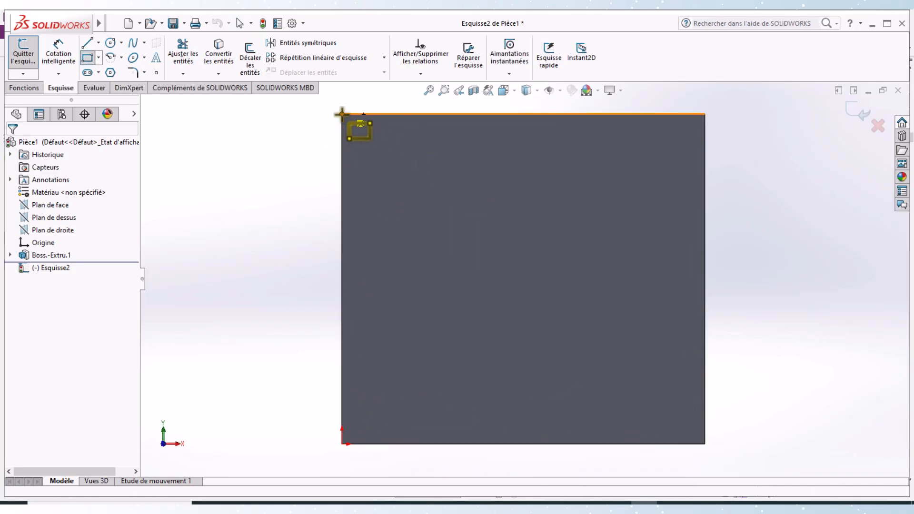
{"action": "left_click", "coordinate": [342, 115]}
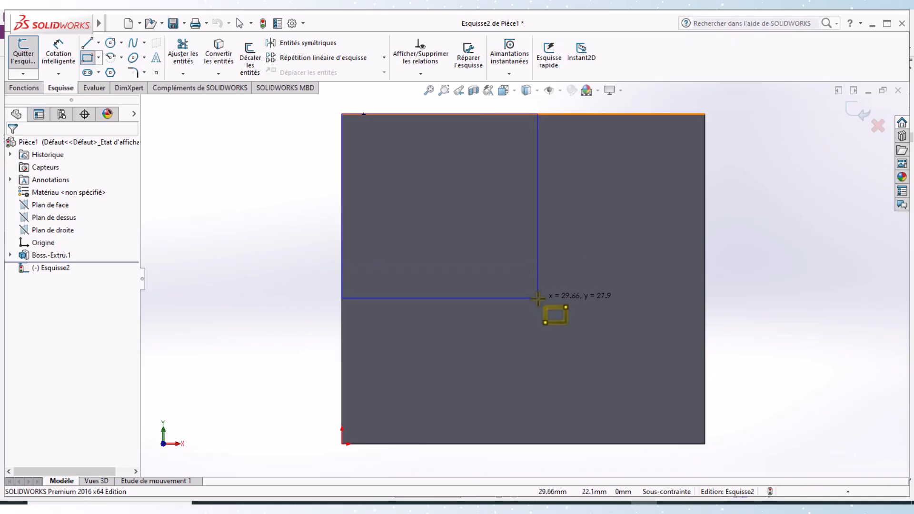
{"action": "left_click", "coordinate": [538, 297]}
Dimension the corner rectangle on the plate's face 25 mm wide and 25 mm high.
{"action": "left_click", "coordinate": [74, 61]}
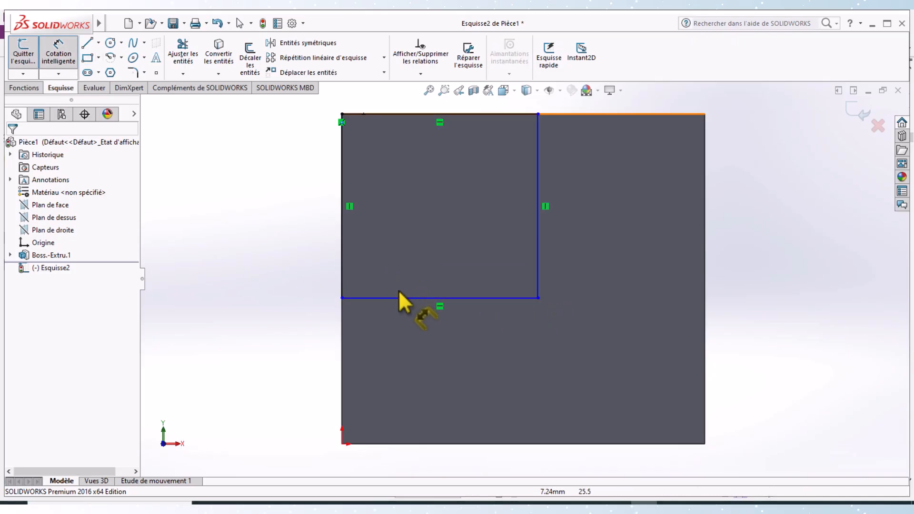
{"action": "left_click", "coordinate": [398, 298]}
{"action": "left_click", "coordinate": [429, 331]}
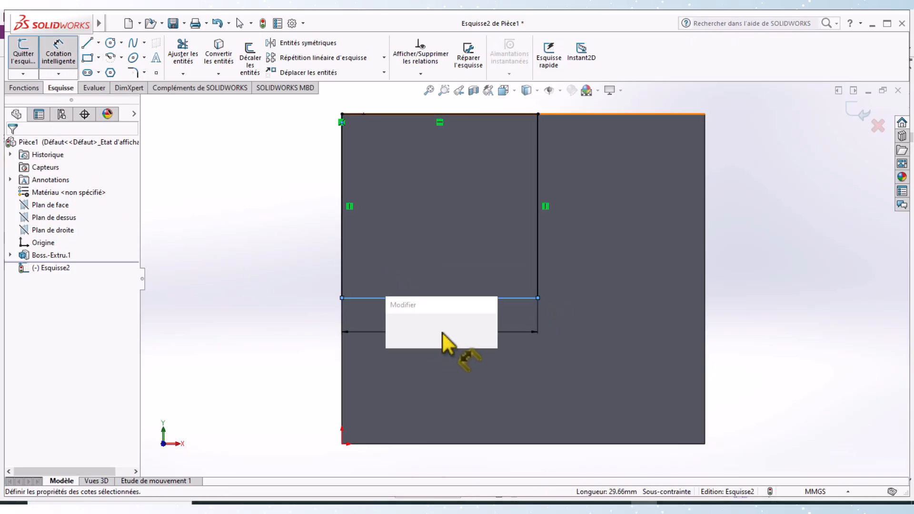
{"action": "type", "text": "25"}
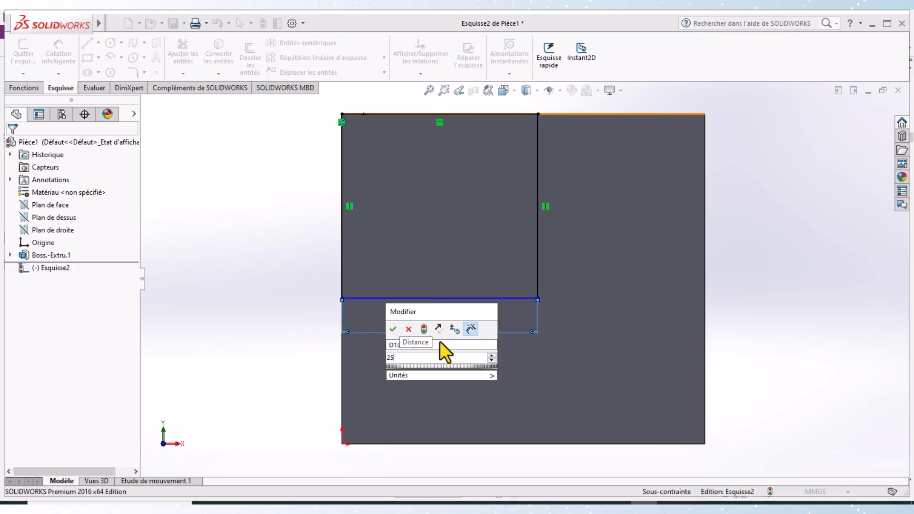
{"action": "key", "text": "Return"}
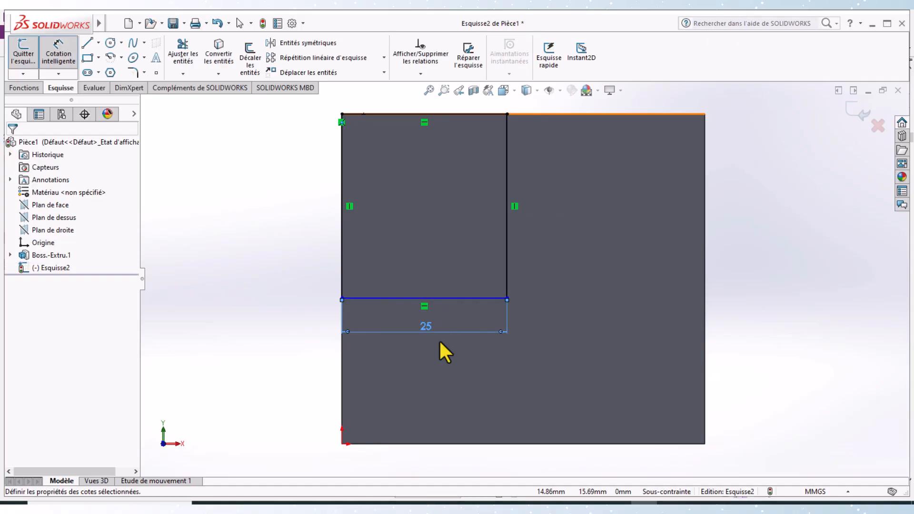
{"action": "left_click", "coordinate": [507, 187]}
{"action": "left_click", "coordinate": [548, 190]}
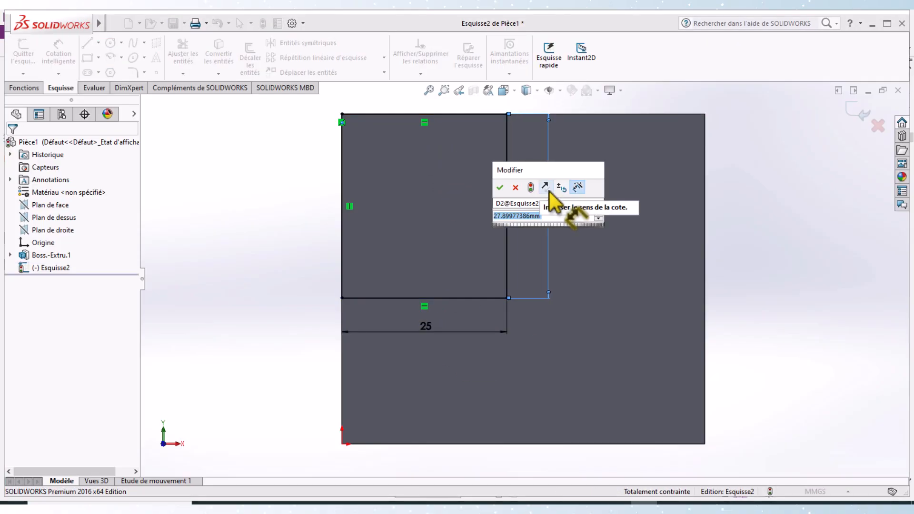
{"action": "type", "text": "25"}
{"action": "key", "text": "Return"}
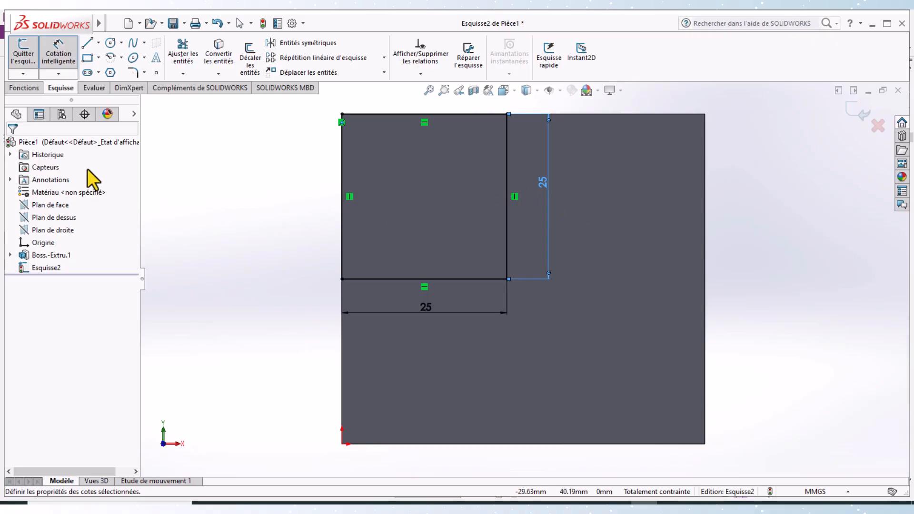
Exit the sketch and extrude the 25 mm square outward from the plate to a depth of 25 mm.
{"action": "left_click", "coordinate": [28, 57]}
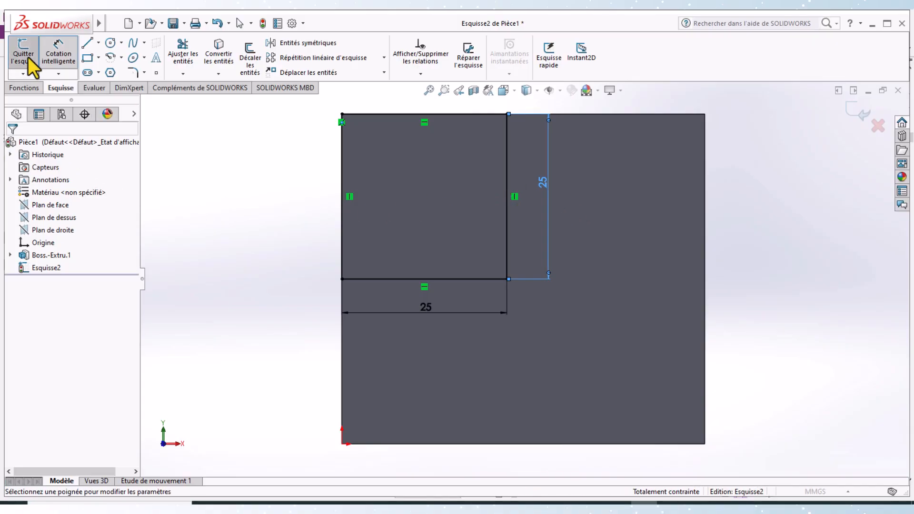
{"action": "middle_click_drag", "start_coordinate": [300, 251], "coordinate": [248, 298]}
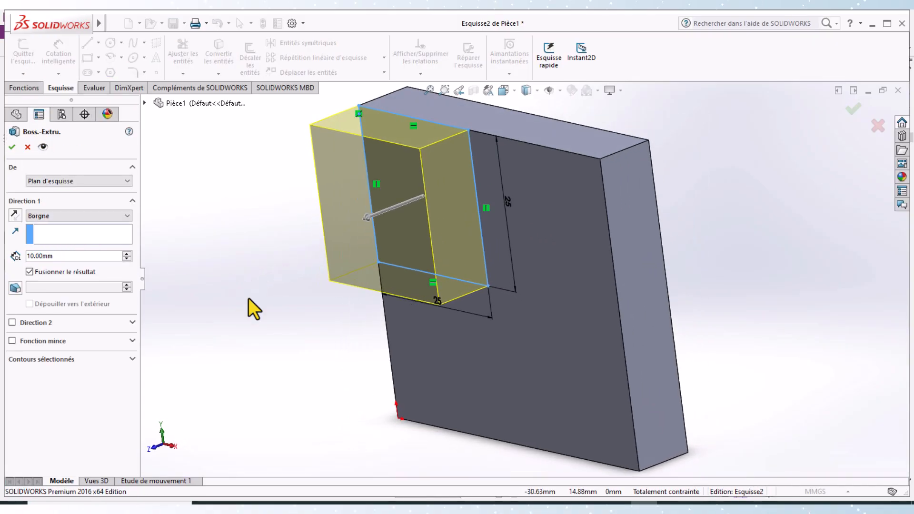
{"action": "double_click", "coordinate": [64, 259]}
{"action": "type", "text": "25"}
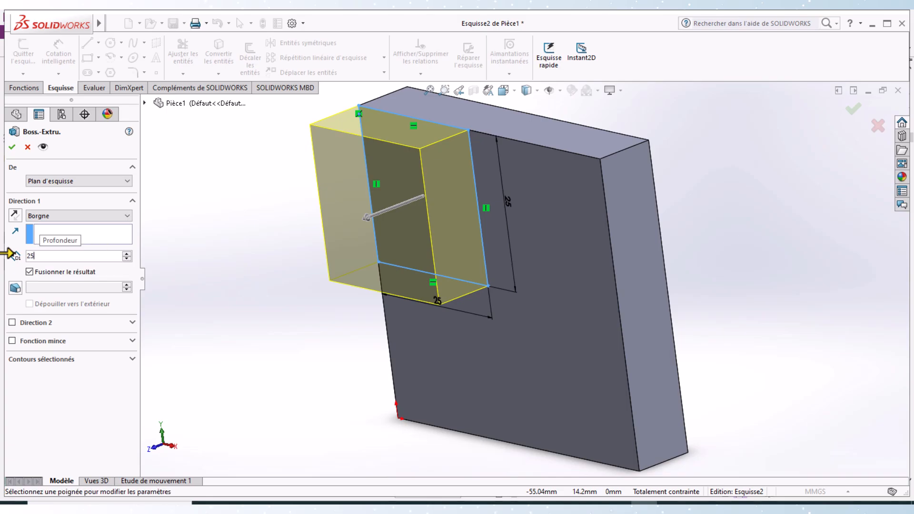
{"action": "key", "text": "Return"}
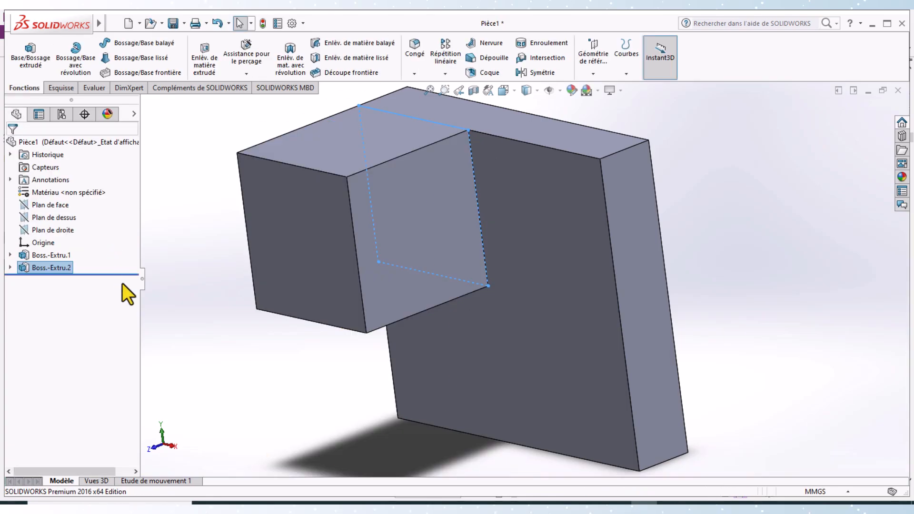
Inspect the cube on the plate, check the raised step's dimensions in the PDF drawing, and return to the SOLIDWORKS part.
{"action": "middle_click_drag", "start_coordinate": [180, 389], "coordinate": [423, 380]}
{"action": "left_click", "coordinate": [296, 373]}
{"action": "middle_click_drag", "start_coordinate": [331, 365], "coordinate": [521, 261]}
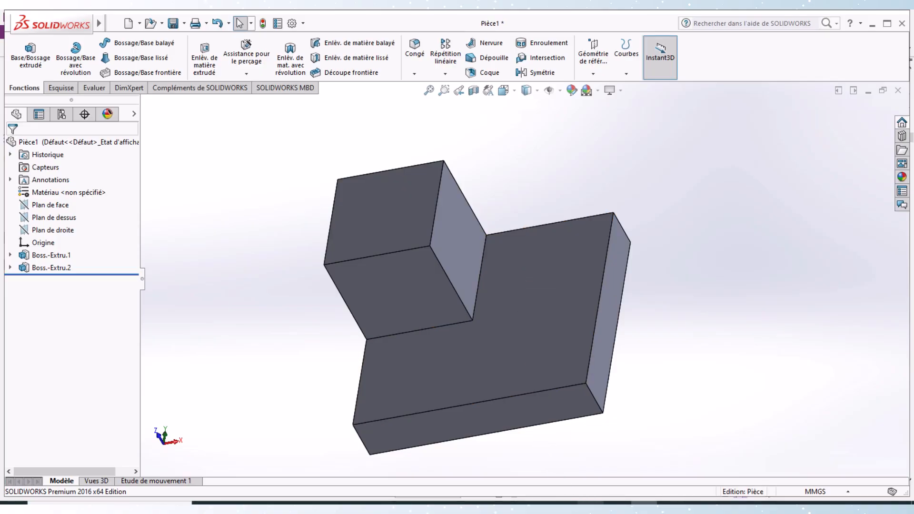
{"action": "left_click", "coordinate": [563, 503]}
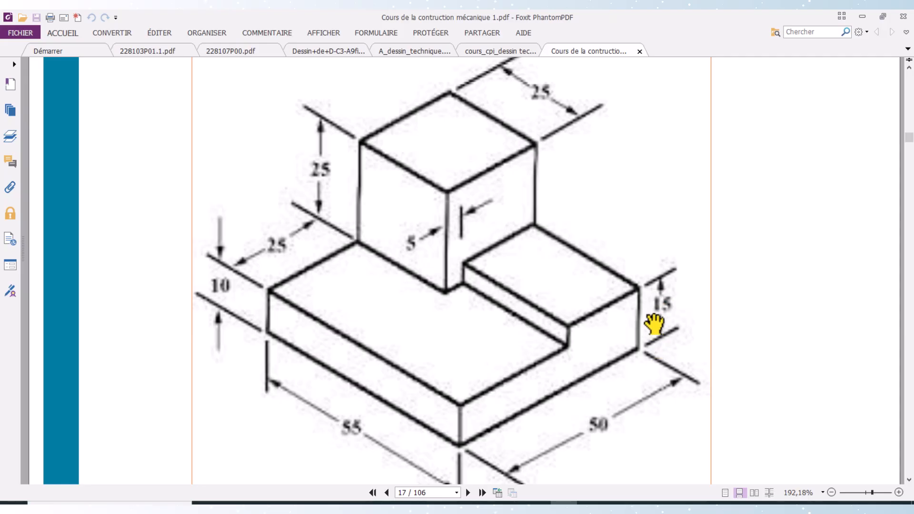
{"action": "mouse_move", "coordinate": [644, 503]}
{"action": "left_click", "coordinate": [644, 502]}
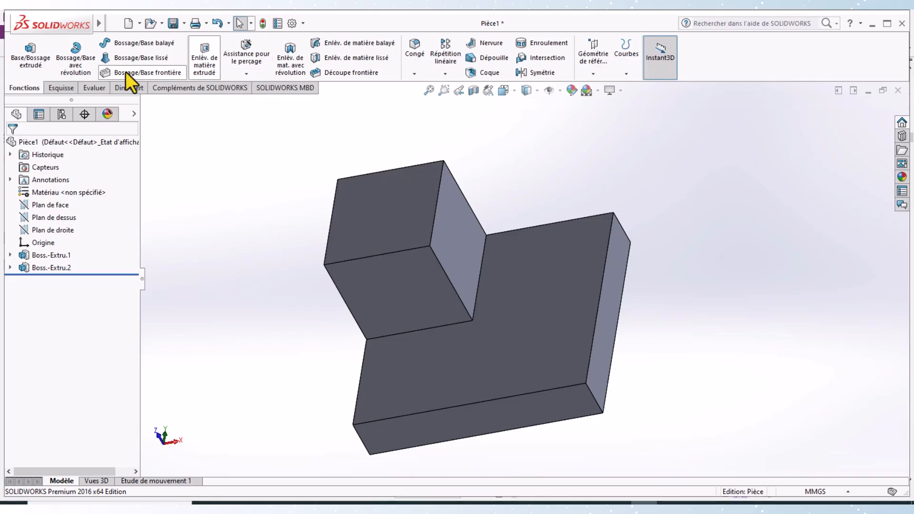
Start an extruded boss on the plate's front face and sketch a rectangle about 30 by 14 mm from its upper-right corner to the cube's edge.
{"action": "left_click", "coordinate": [29, 53]}
{"action": "left_click", "coordinate": [541, 320]}
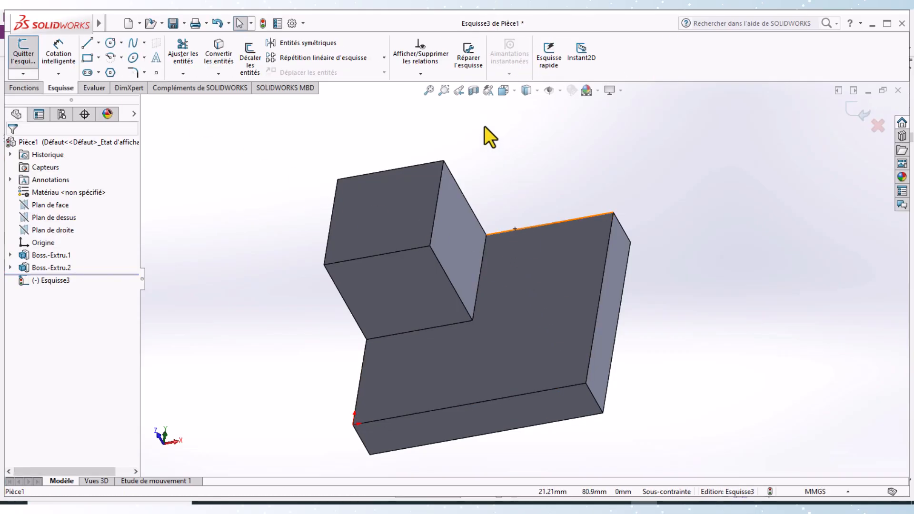
{"action": "left_click", "coordinate": [511, 91]}
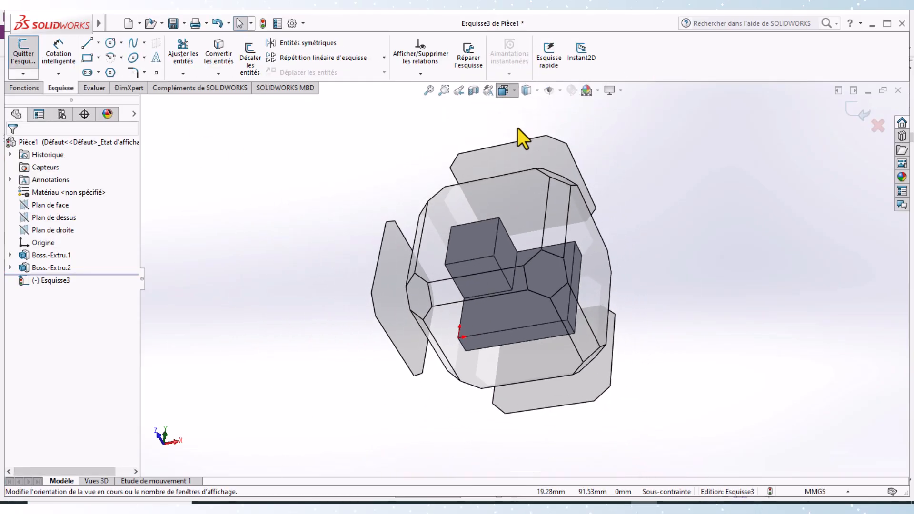
{"action": "left_click", "coordinate": [567, 155]}
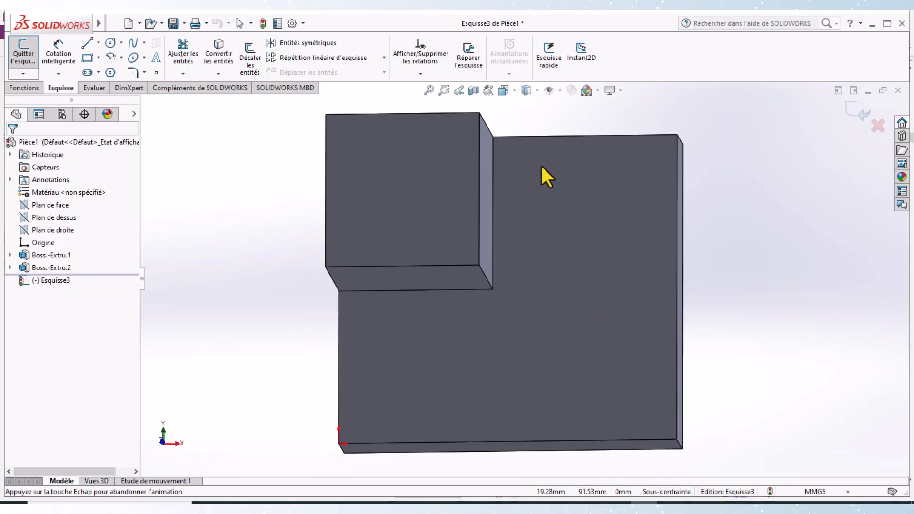
{"action": "left_click", "coordinate": [87, 57]}
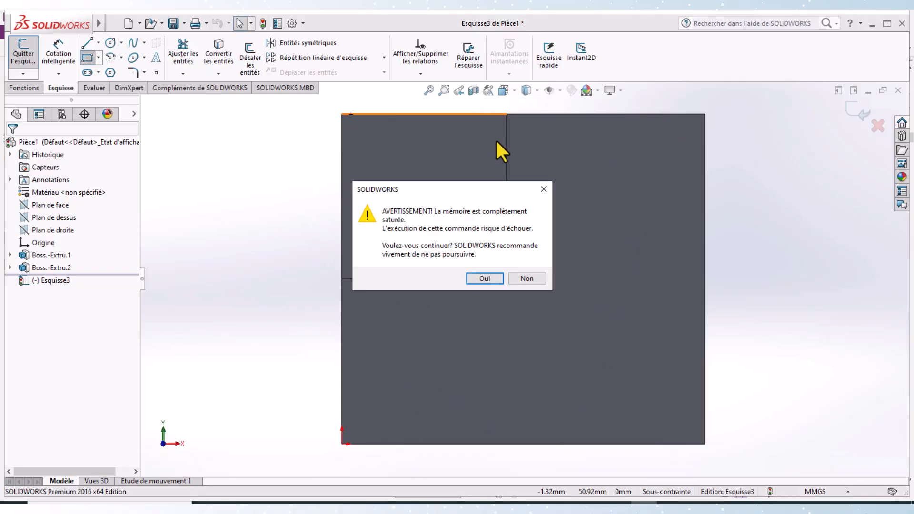
{"action": "left_click", "coordinate": [492, 279]}
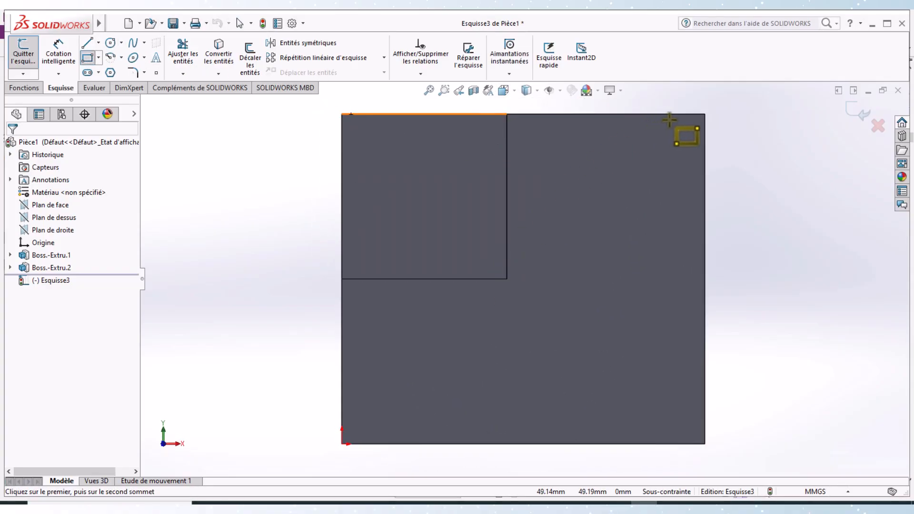
{"action": "left_click", "coordinate": [705, 114]}
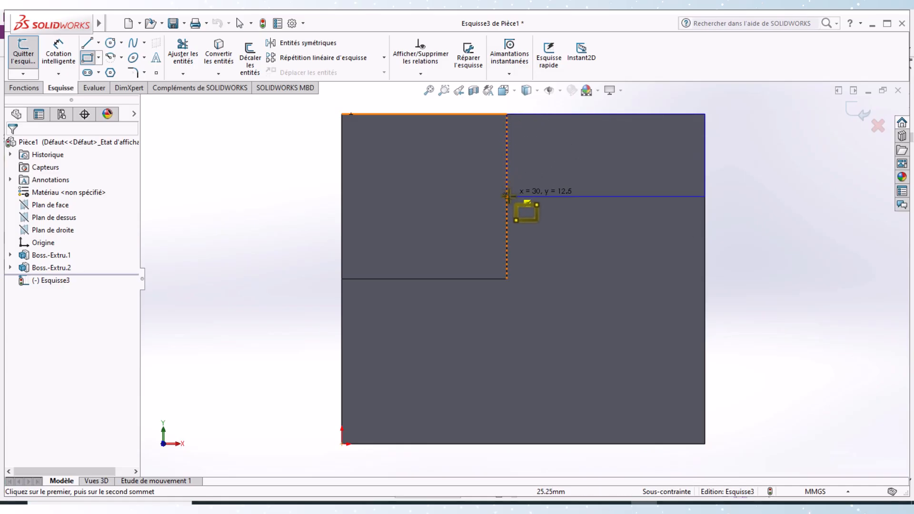
{"action": "left_click", "coordinate": [507, 204]}
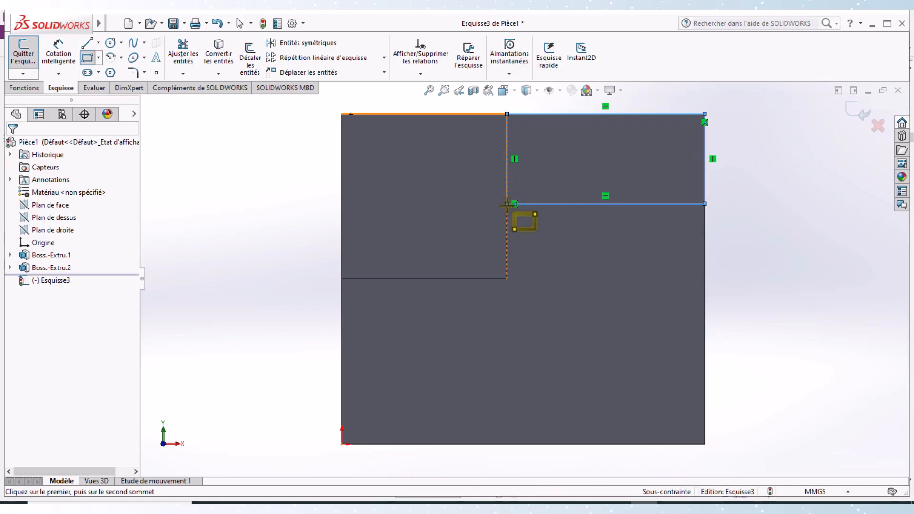
Dimension the height of the rectangle beside the cube as 20 mm.
{"action": "left_click", "coordinate": [58, 52]}
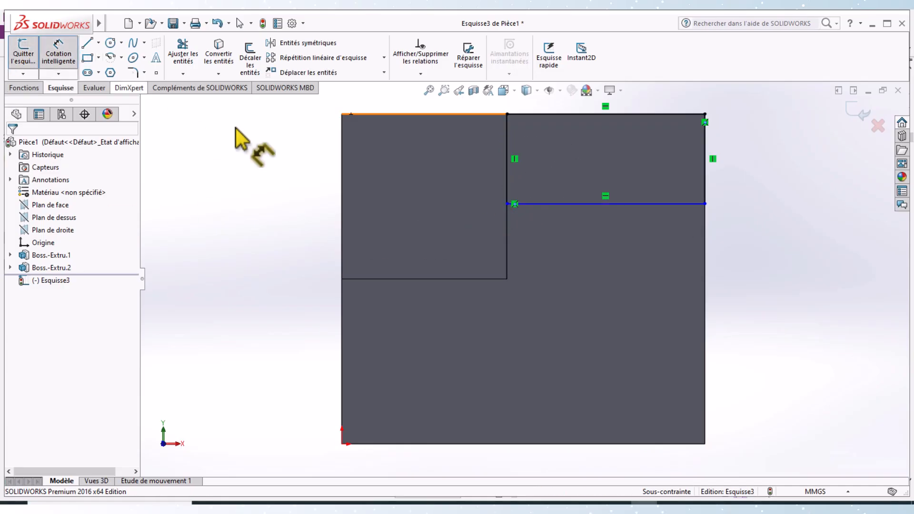
{"action": "left_click", "coordinate": [507, 169]}
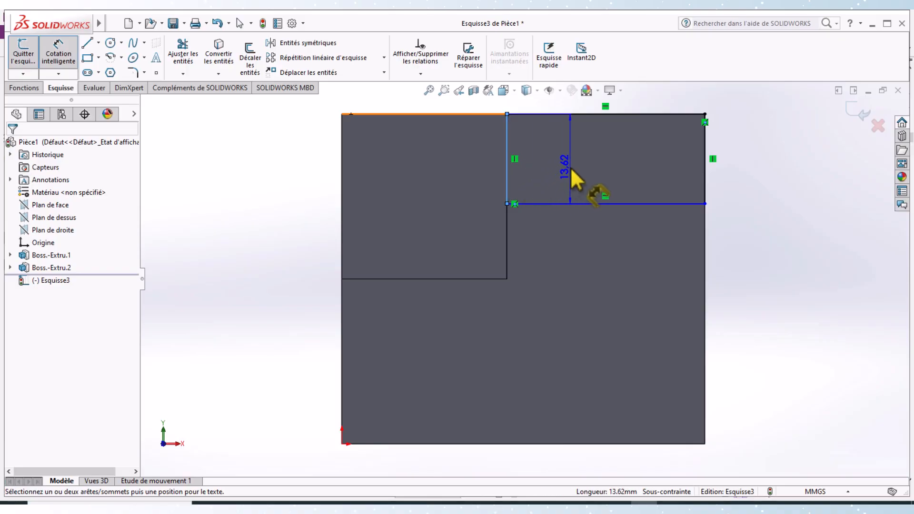
{"action": "left_click", "coordinate": [571, 177]}
{"action": "type", "text": "20"}
{"action": "key", "text": "Return"}
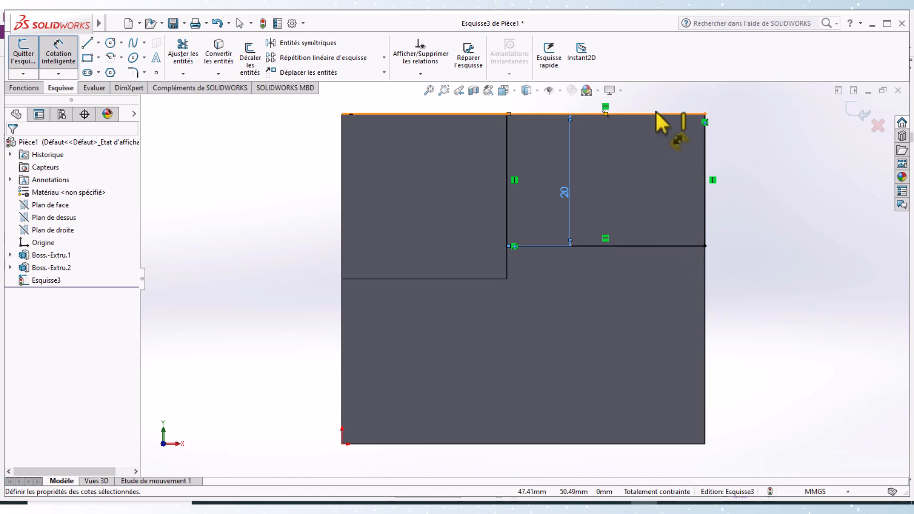
Exit the sketch and extrude the rectangle outward from the plate to a blind depth of 5 mm.
{"action": "left_click", "coordinate": [23, 51]}
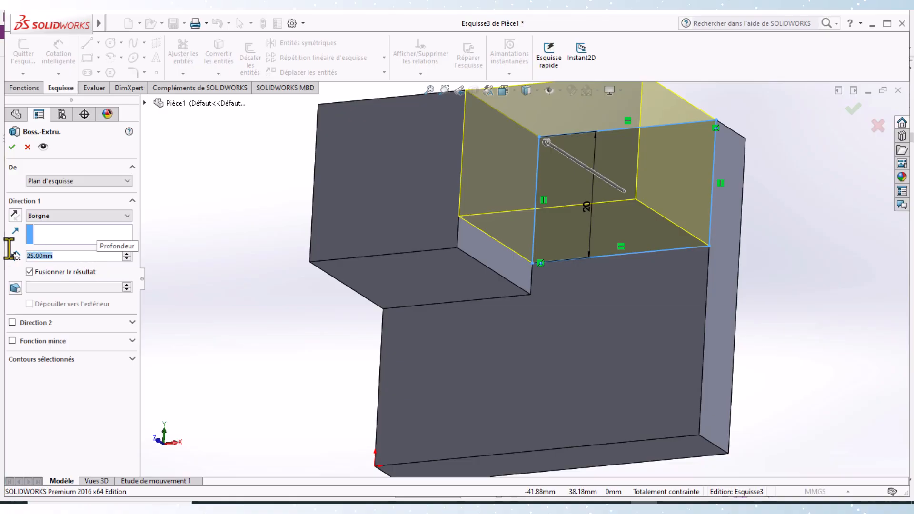
{"action": "type", "text": "5"}
{"action": "key", "text": "Return"}
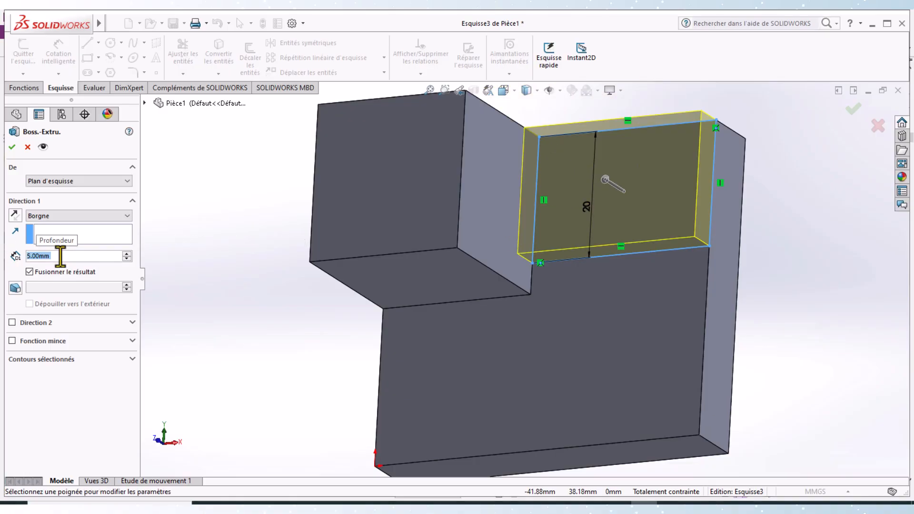
{"action": "left_click", "coordinate": [12, 147]}
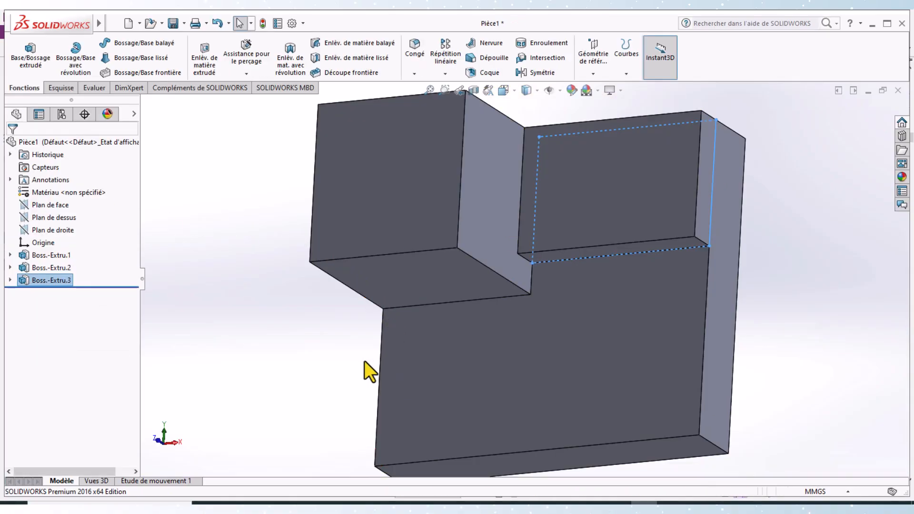
Compare the modelled part with the dimensioned isometric drawing in the PDF and return to SOLIDWORKS.
{"action": "middle_click_drag", "start_coordinate": [364, 362], "coordinate": [343, 312]}
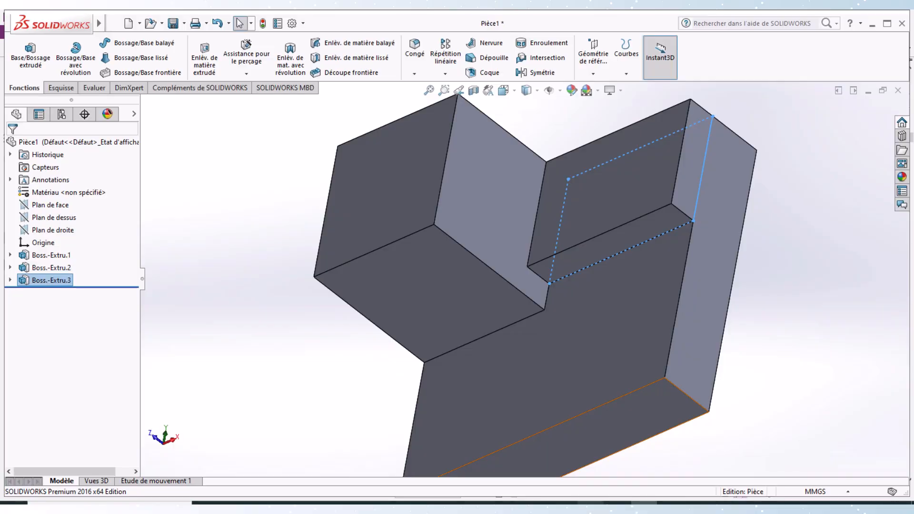
{"action": "key", "text": "alt+Tab"}
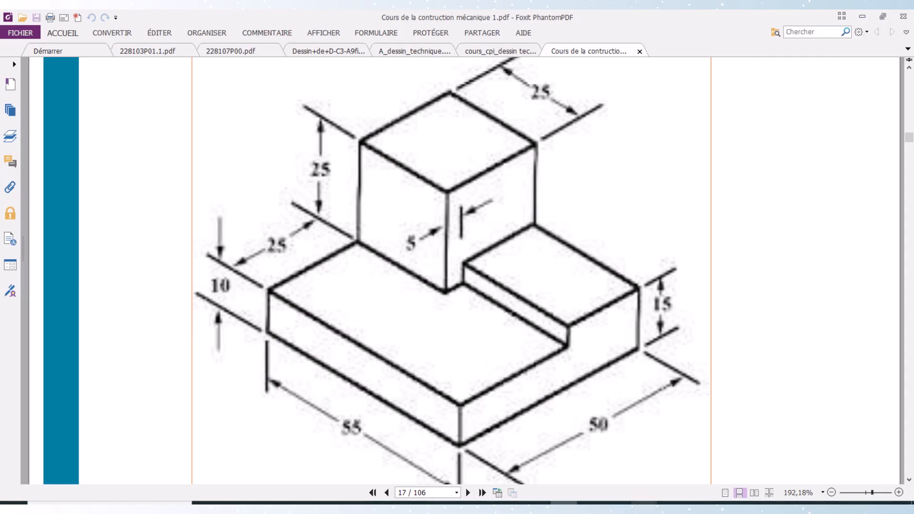
{"action": "key", "text": "alt+Tab"}
{"action": "middle_click_drag", "start_coordinate": [336, 383], "coordinate": [580, 393]}
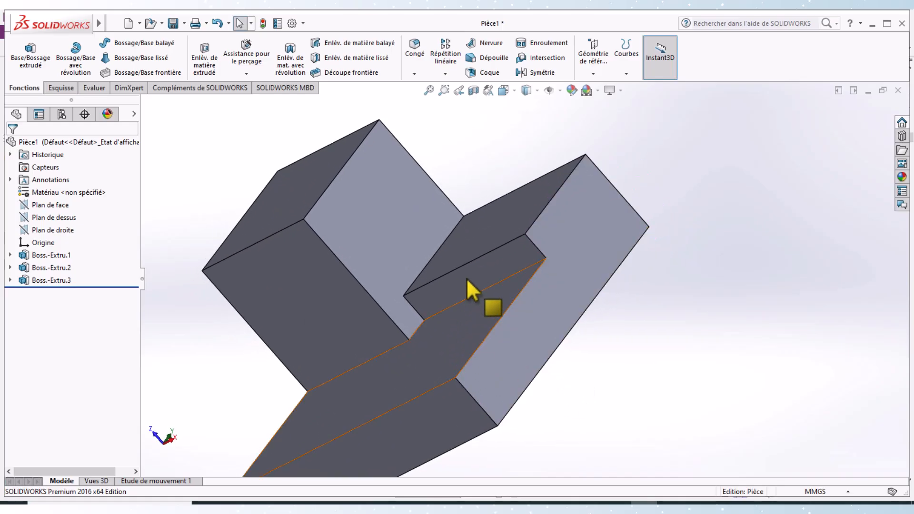
Display the part as line work with its hidden edges shown dashed.
{"action": "left_click", "coordinate": [538, 93]}
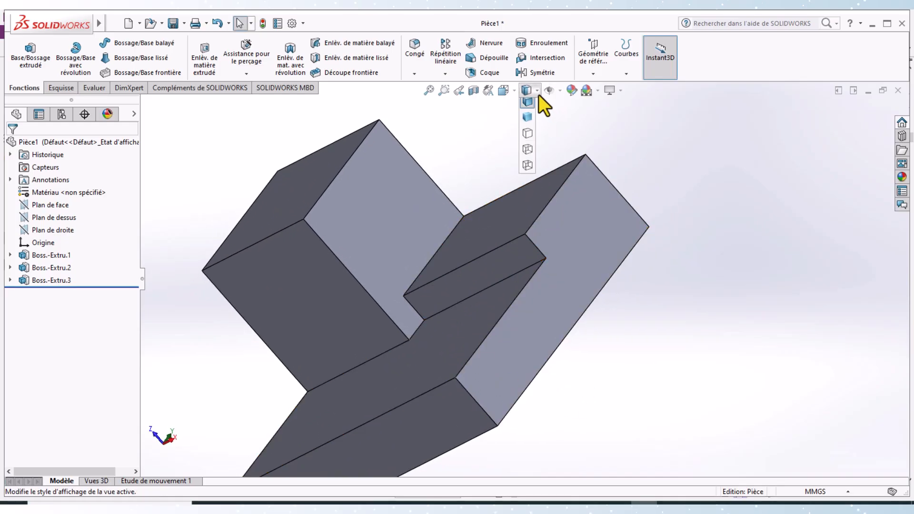
{"action": "left_click", "coordinate": [528, 154]}
{"action": "middle_click_drag", "start_coordinate": [520, 275], "coordinate": [419, 338]}
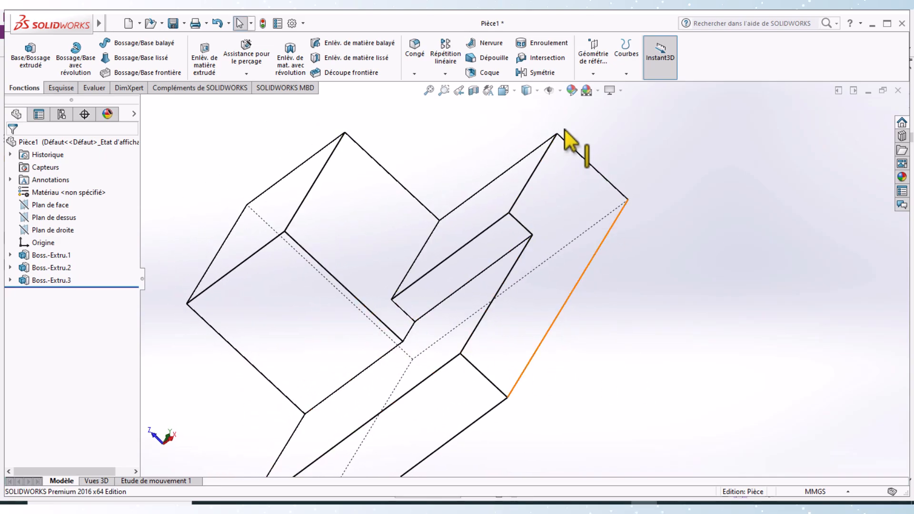
Apply a magenta colour to the whole part and set its display style to shaded with edges.
{"action": "left_click", "coordinate": [571, 90]}
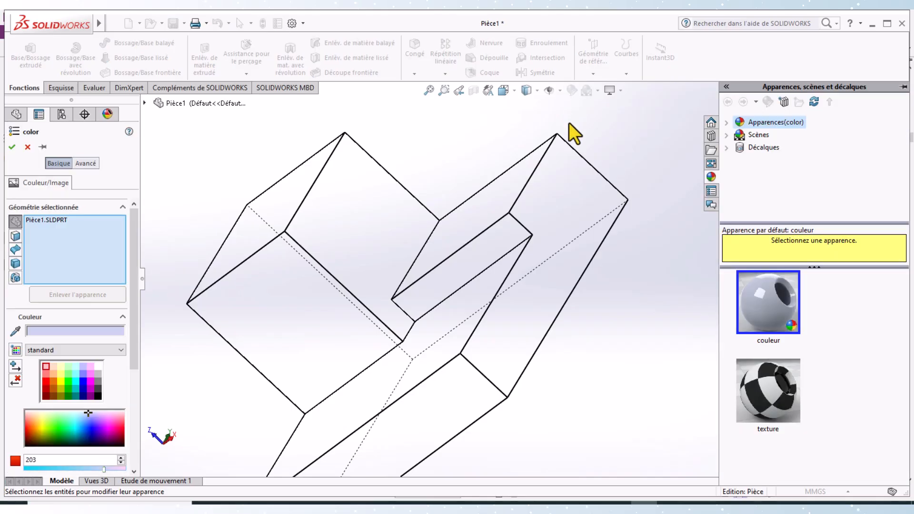
{"action": "left_click", "coordinate": [110, 429]}
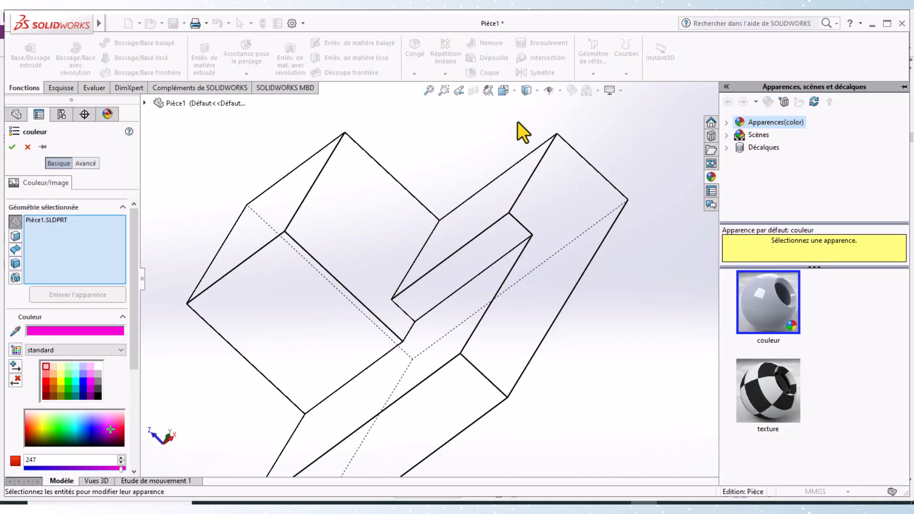
{"action": "left_click", "coordinate": [11, 149]}
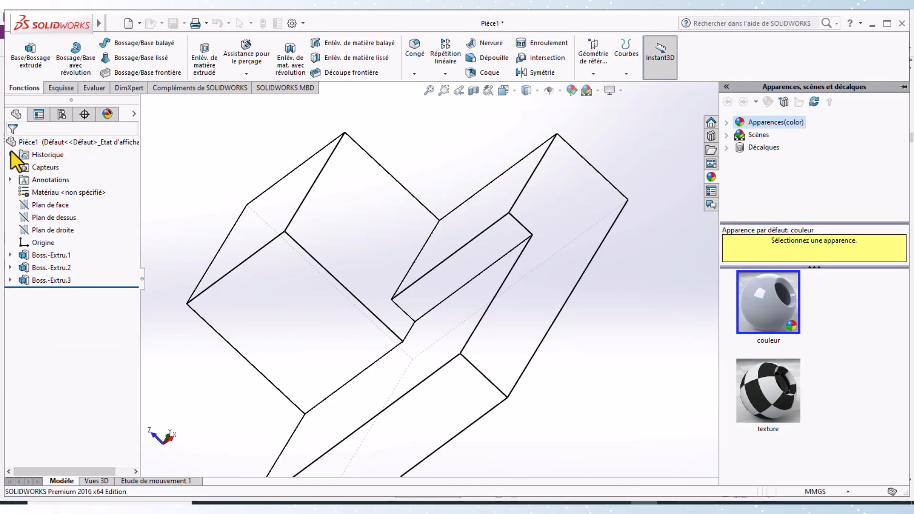
{"action": "left_click", "coordinate": [536, 92]}
{"action": "left_click", "coordinate": [528, 109]}
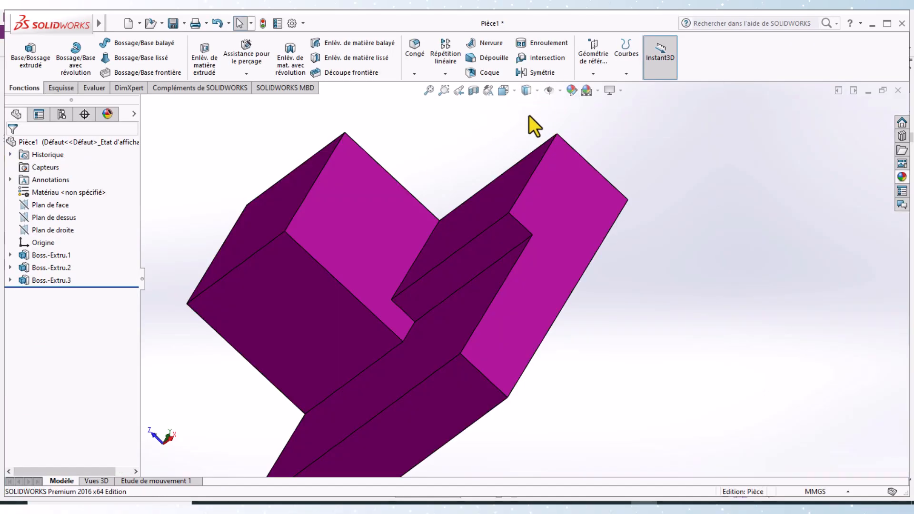
{"action": "mouse_move", "coordinate": [571, 318]}
{"action": "middle_mouse_down"}
{"action": "mouse_move", "coordinate": [600, 311]}
{"action": "mouse_move", "coordinate": [538, 333]}
{"action": "mouse_move", "coordinate": [551, 343]}
{"action": "mouse_move", "coordinate": [541, 336]}
{"action": "mouse_move", "coordinate": [551, 330]}
{"action": "middle_mouse_up"}
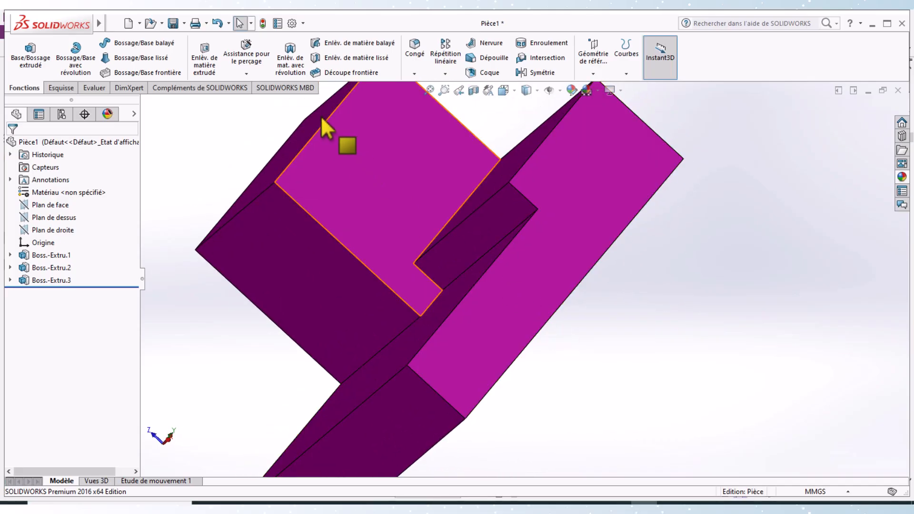
Save the part as essain3 in the solidworks folder.
{"action": "left_click", "coordinate": [173, 23]}
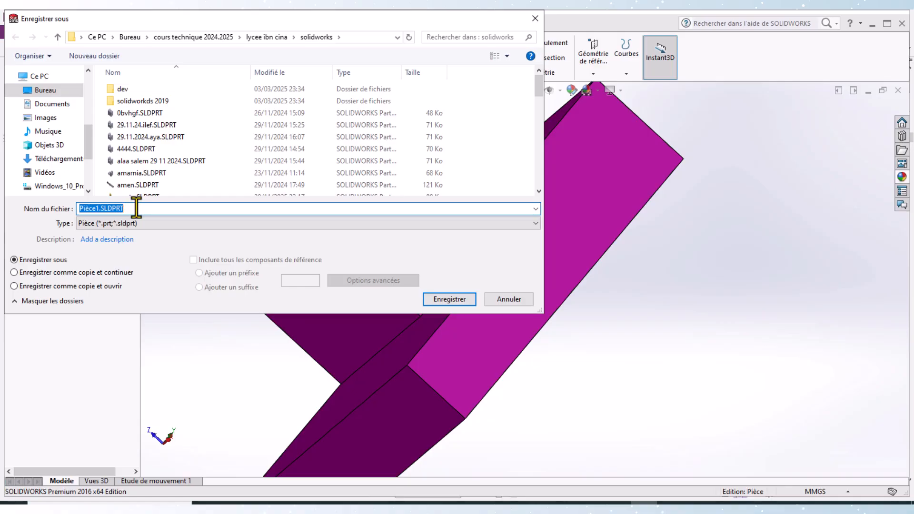
{"action": "type", "text": "ess"}
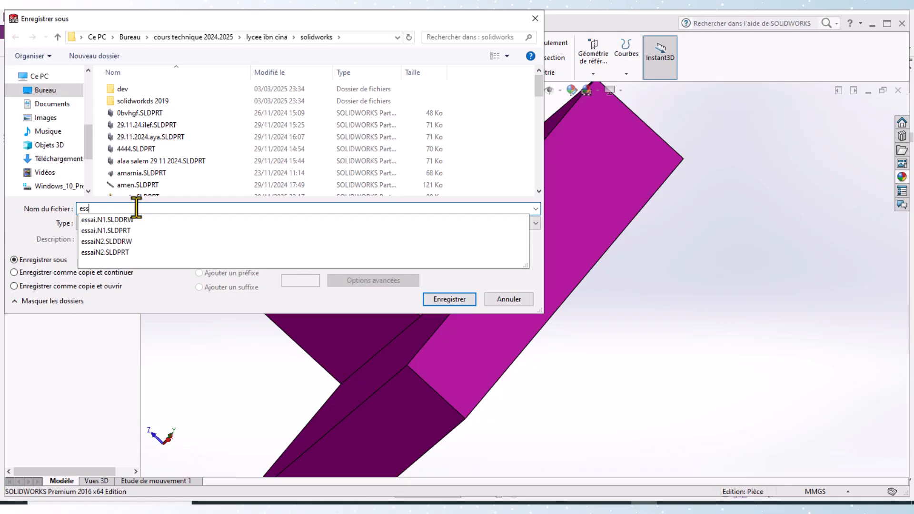
{"action": "type", "text": "ain3"}
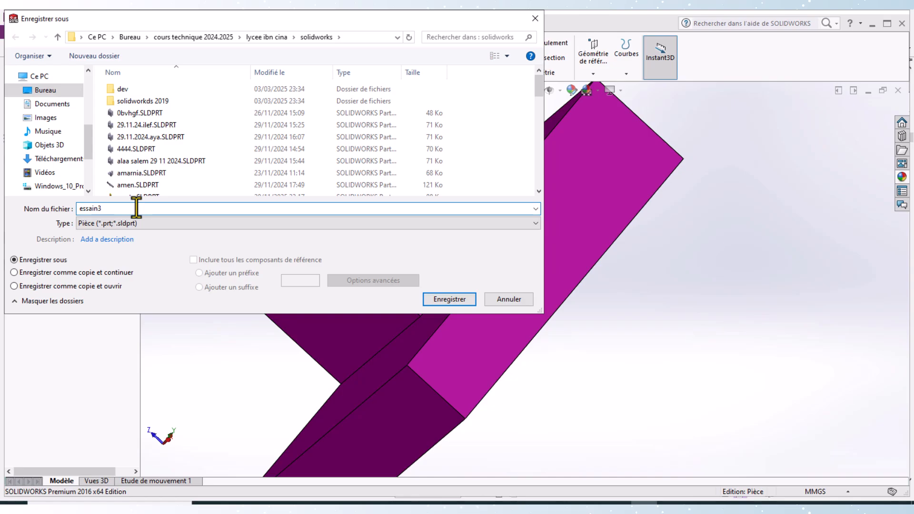
{"action": "key", "text": "Return"}
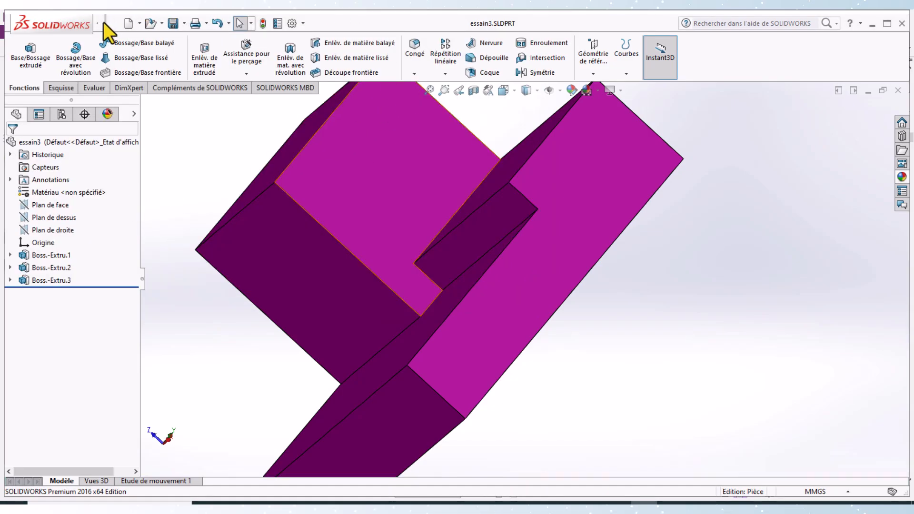
Create a drawing from the part on a standard A4 (ISO) sheet.
{"action": "left_click", "coordinate": [118, 22]}
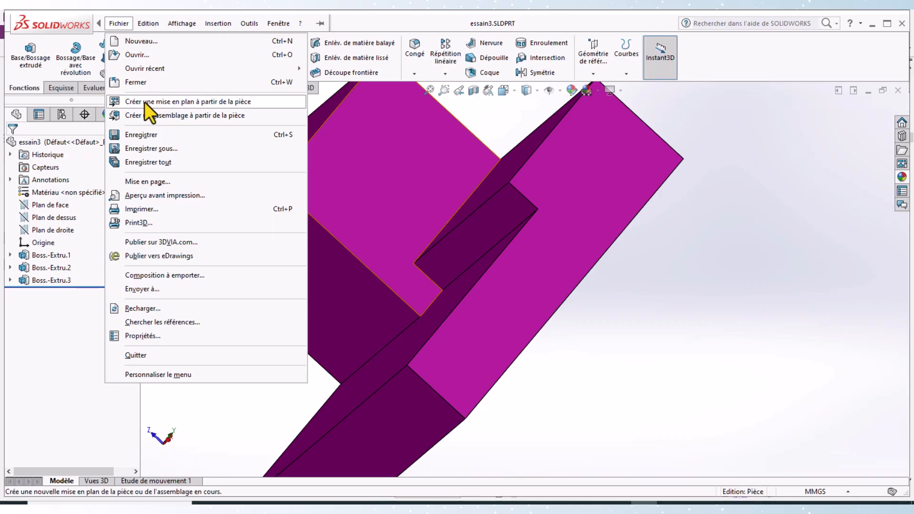
{"action": "left_click", "coordinate": [221, 101]}
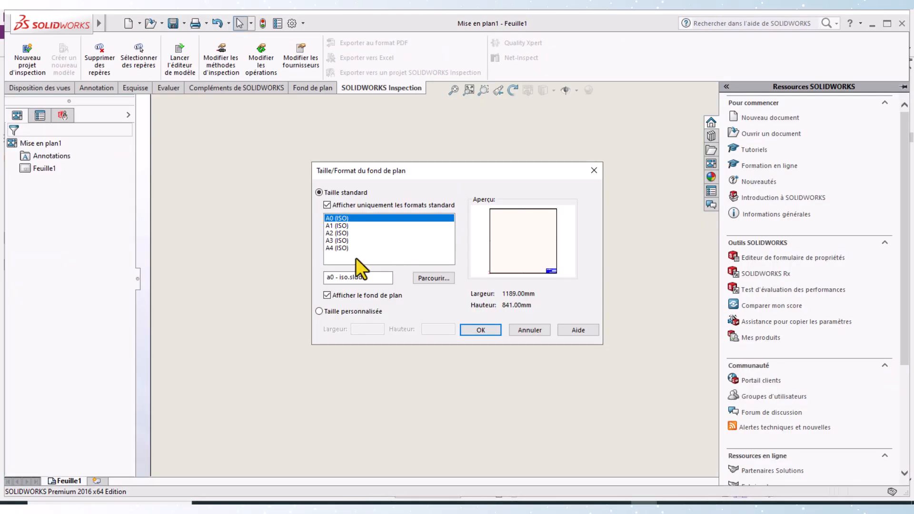
{"action": "left_click", "coordinate": [336, 248]}
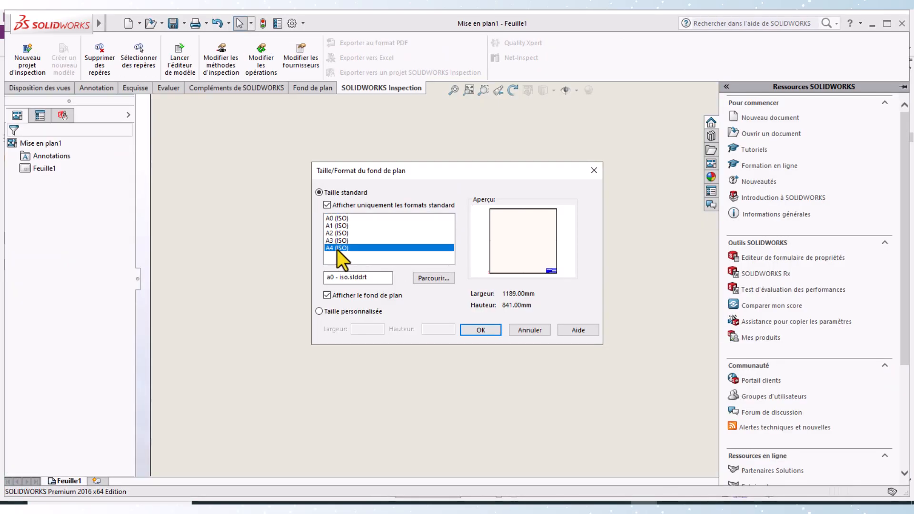
{"action": "left_click", "coordinate": [478, 329]}
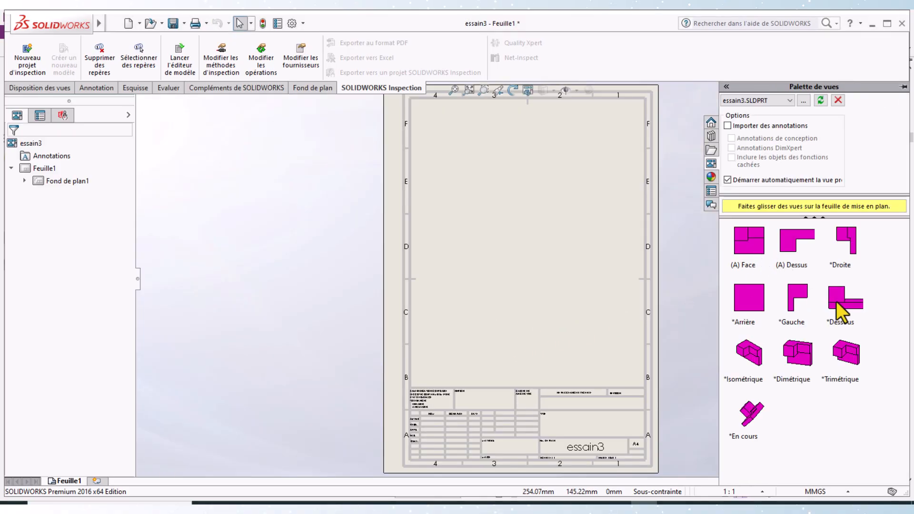
Place the *Dessous view on the sheet and project views above, below, to its left and right, plus an isometric view.
{"action": "left_click_drag", "start_coordinate": [836, 302], "coordinate": [842, 295]}
{"action": "left_click_drag", "start_coordinate": [834, 299], "coordinate": [534, 225]}
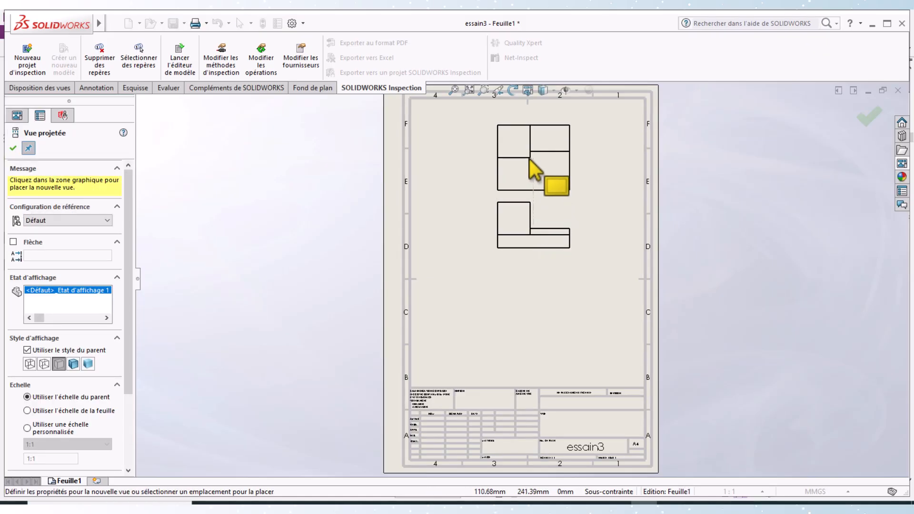
{"action": "left_click", "coordinate": [529, 335]}
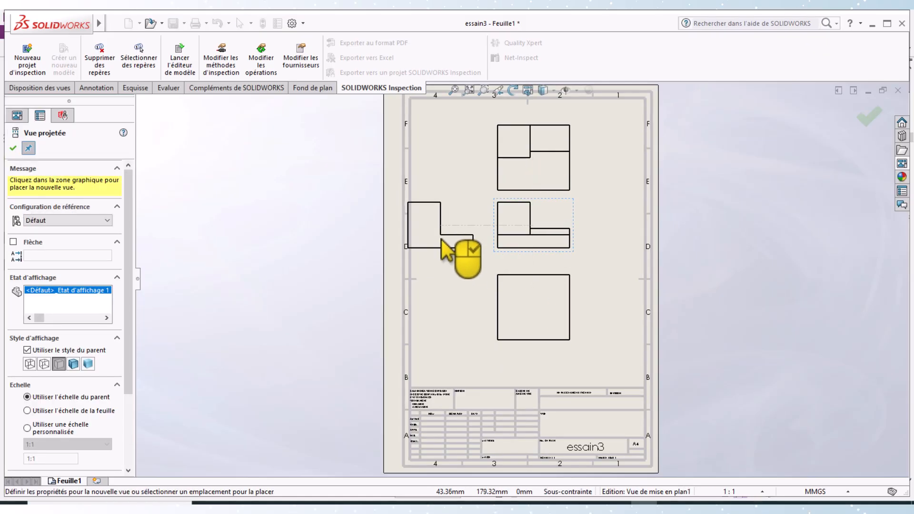
{"action": "left_click", "coordinate": [460, 241]}
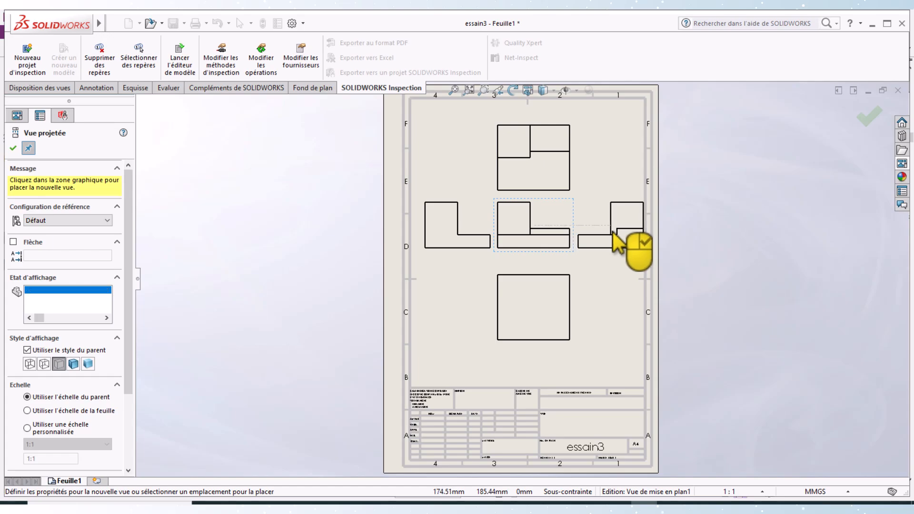
{"action": "left_click", "coordinate": [611, 234]}
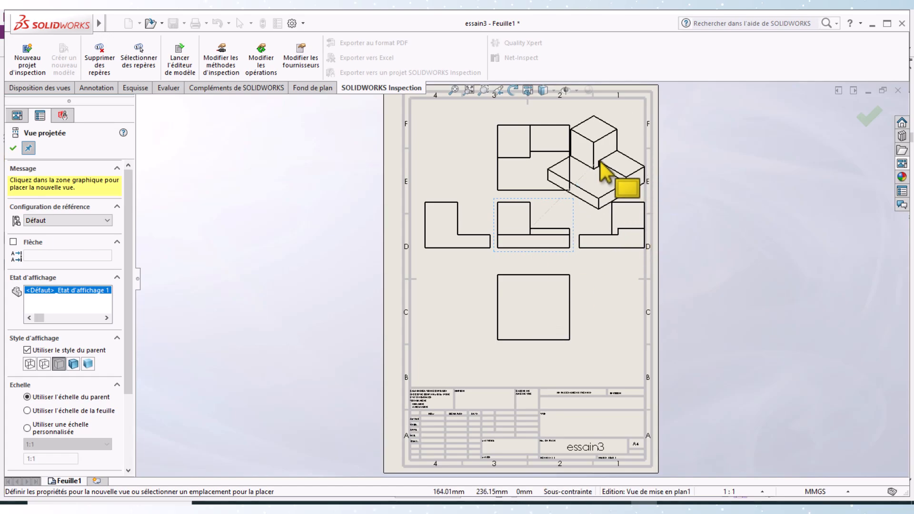
{"action": "left_click", "coordinate": [616, 148]}
{"action": "left_click", "coordinate": [868, 117]}
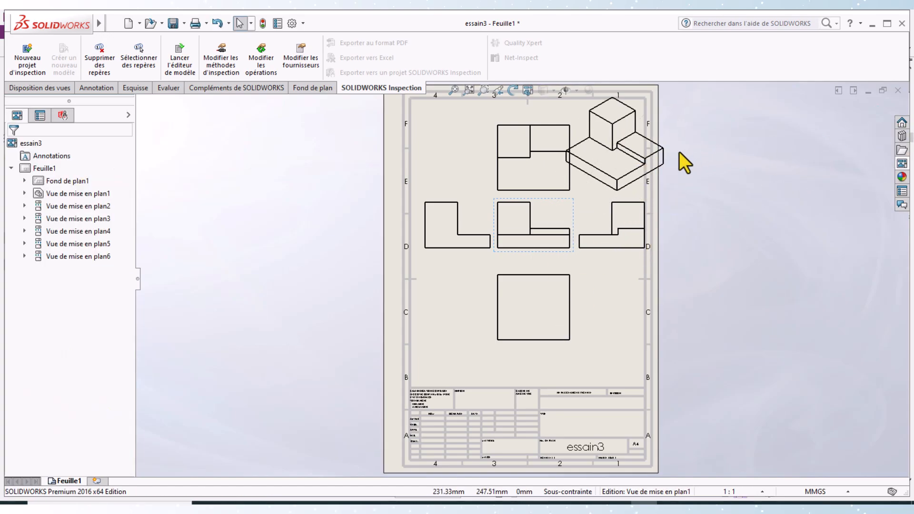
Move the isometric view to the sheet's lower left and swap the left with the right view and the upper with the lower view.
{"action": "left_click_drag", "start_coordinate": [664, 167], "coordinate": [511, 367]}
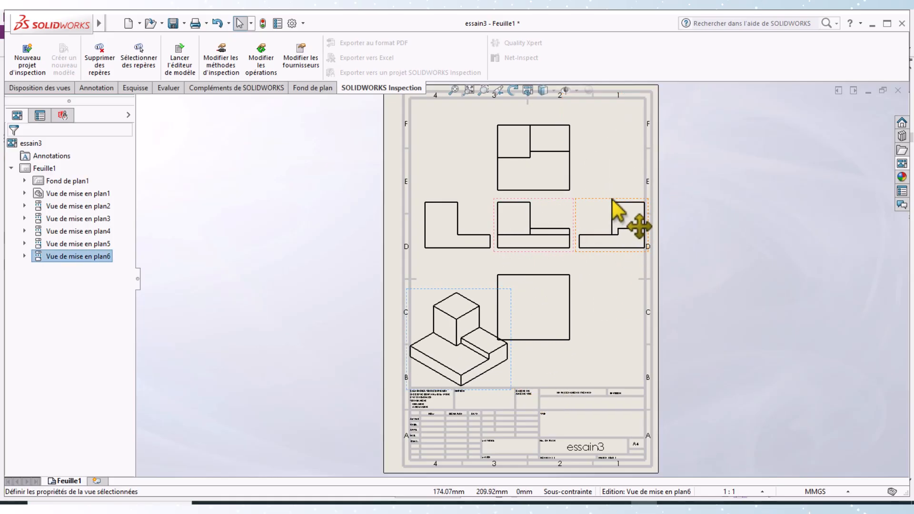
{"action": "left_click_drag", "start_coordinate": [612, 199], "coordinate": [362, 204]}
{"action": "left_click_drag", "start_coordinate": [461, 197], "coordinate": [621, 198]}
{"action": "left_click_drag", "start_coordinate": [573, 272], "coordinate": [590, 86]}
{"action": "left_click_drag", "start_coordinate": [575, 175], "coordinate": [587, 307]}
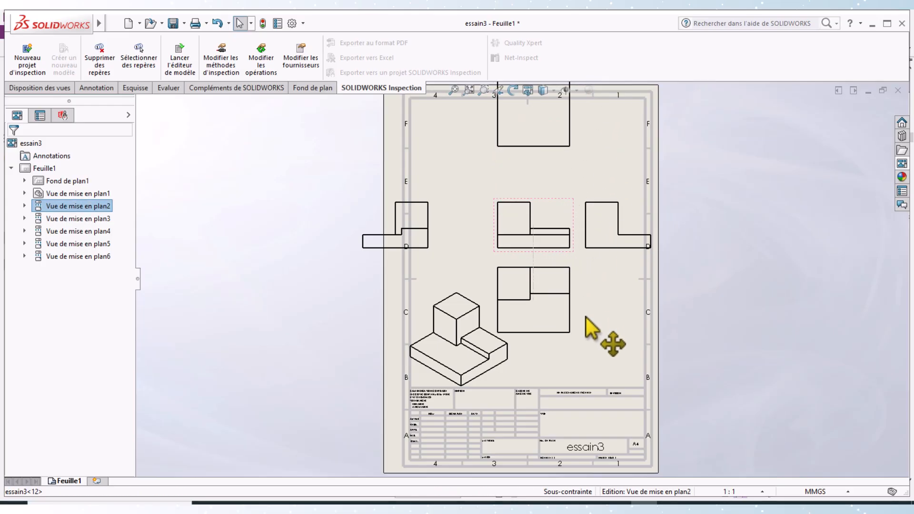
Adjust the spacing of the four projected views around the base view so they fit inside the sheet frame, and save the drawing.
{"action": "left_click_drag", "start_coordinate": [434, 239], "coordinate": [485, 239]}
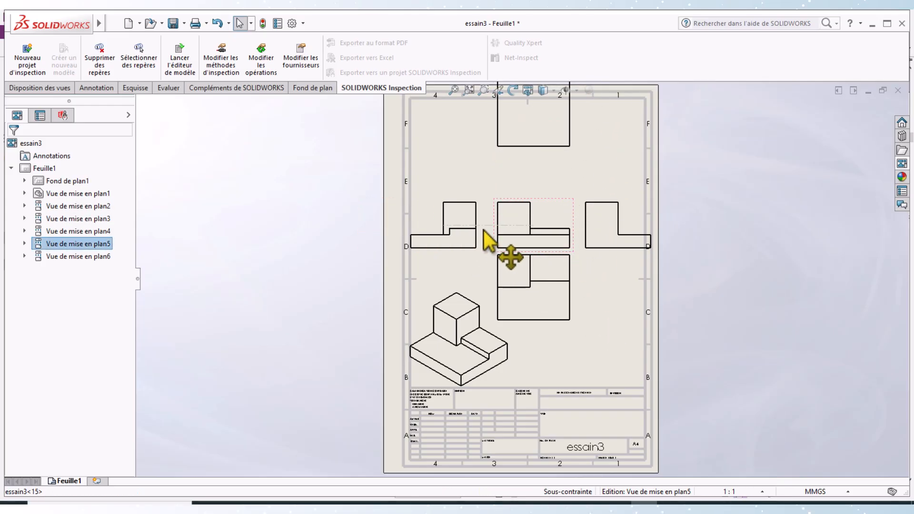
{"action": "left_click_drag", "start_coordinate": [588, 198], "coordinate": [577, 199]}
{"action": "left_click_drag", "start_coordinate": [564, 153], "coordinate": [560, 193]}
{"action": "scroll", "coordinate": [553, 268], "scroll_direction": "down", "scroll_amount": 5}
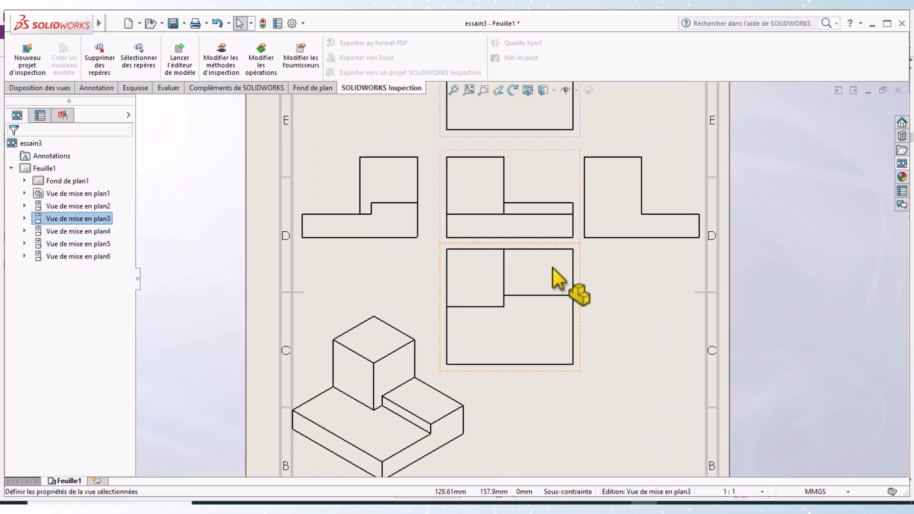
{"action": "middle_click_drag", "start_coordinate": [533, 357], "coordinate": [532, 364]}
{"action": "left_click_drag", "start_coordinate": [563, 348], "coordinate": [561, 389]}
{"action": "left_click_drag", "start_coordinate": [569, 188], "coordinate": [562, 192]}
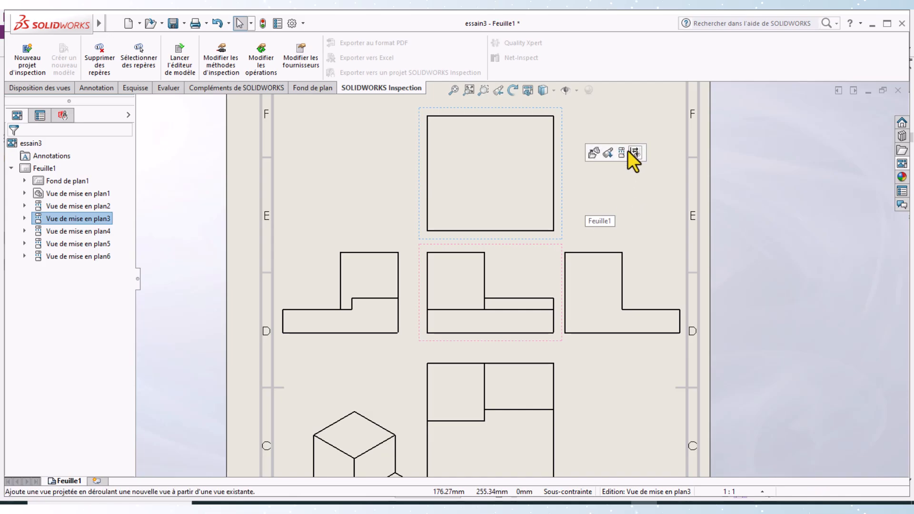
{"action": "left_click", "coordinate": [170, 26]}
{"action": "left_click", "coordinate": [446, 299]}
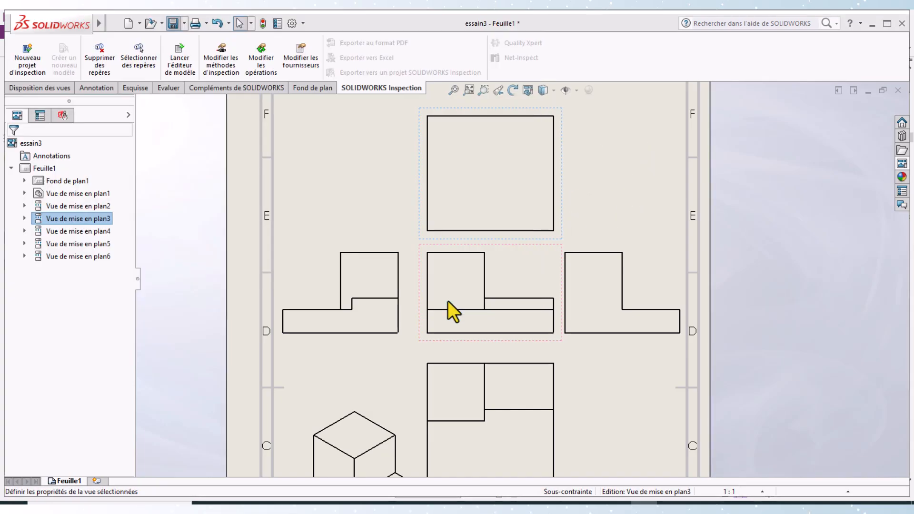
Set the base view's display style to hidden lines visible (Lignes cachées apparentes).
{"action": "mouse_move", "coordinate": [555, 360]}
{"action": "middle_mouse_down"}
{"action": "mouse_move", "coordinate": [559, 218]}
{"action": "mouse_move", "coordinate": [554, 253]}
{"action": "middle_mouse_up"}
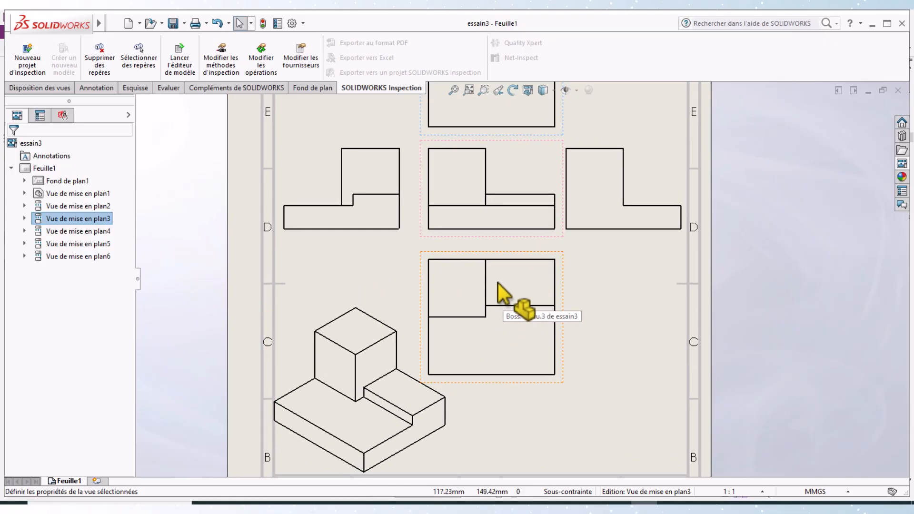
{"action": "middle_click_drag", "start_coordinate": [497, 283], "coordinate": [495, 332]}
{"action": "key", "text": "Escape"}
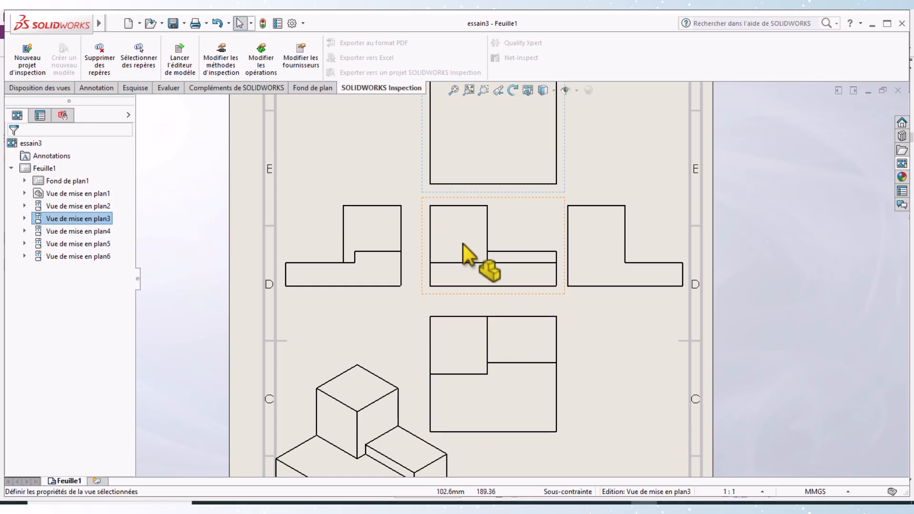
{"action": "left_click", "coordinate": [453, 232]}
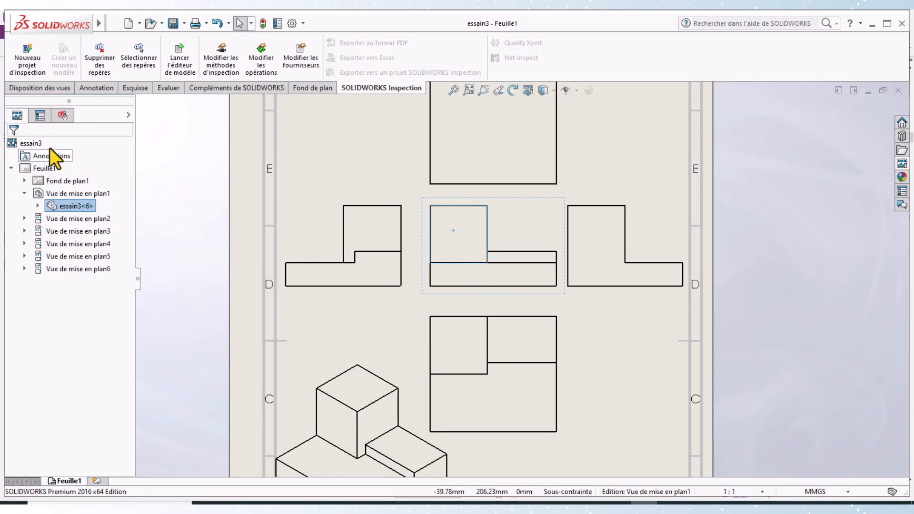
{"action": "left_click", "coordinate": [38, 119]}
{"action": "left_click_drag", "start_coordinate": [128, 255], "coordinate": [128, 361]}
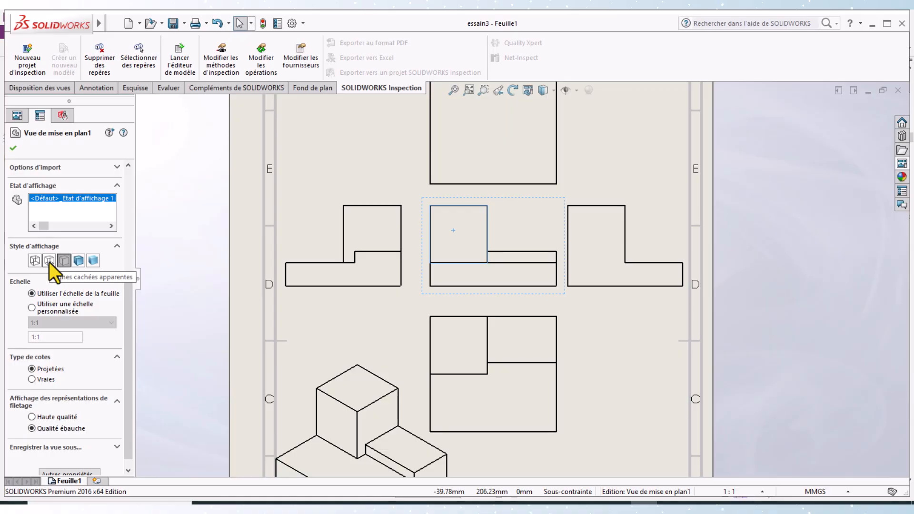
{"action": "left_click", "coordinate": [49, 260]}
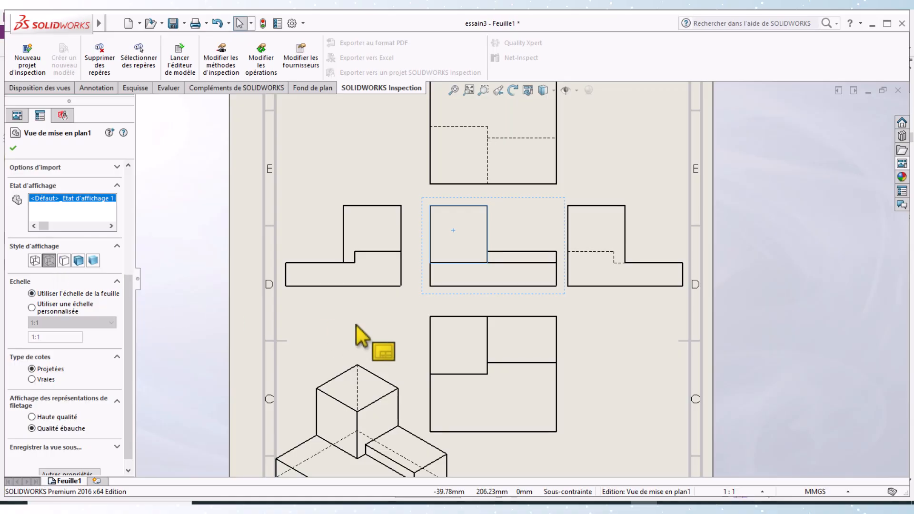
{"action": "left_click", "coordinate": [629, 346]}
Collapse the side panel and set the isometric view's display style to shaded with edges.
{"action": "mouse_move", "coordinate": [573, 266]}
{"action": "middle_mouse_down"}
{"action": "mouse_move", "coordinate": [584, 333]}
{"action": "mouse_move", "coordinate": [590, 279]}
{"action": "middle_mouse_up"}
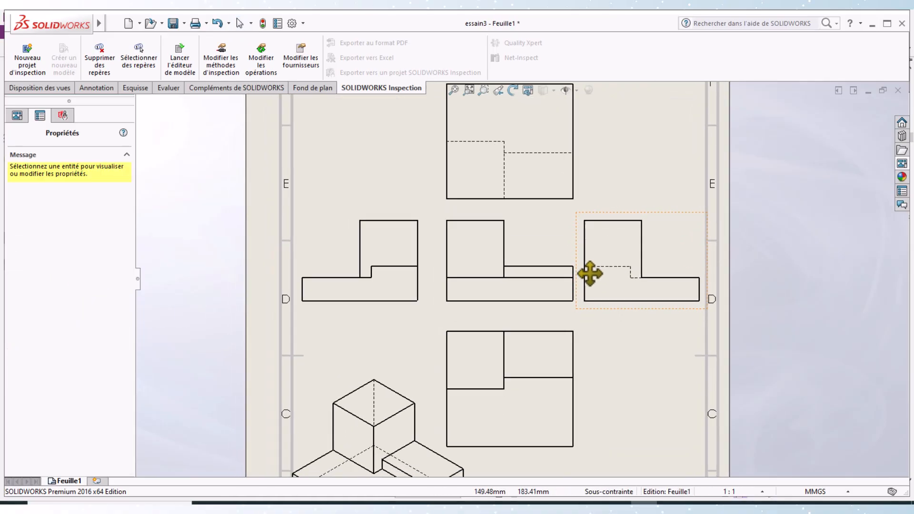
{"action": "left_click", "coordinate": [138, 279]}
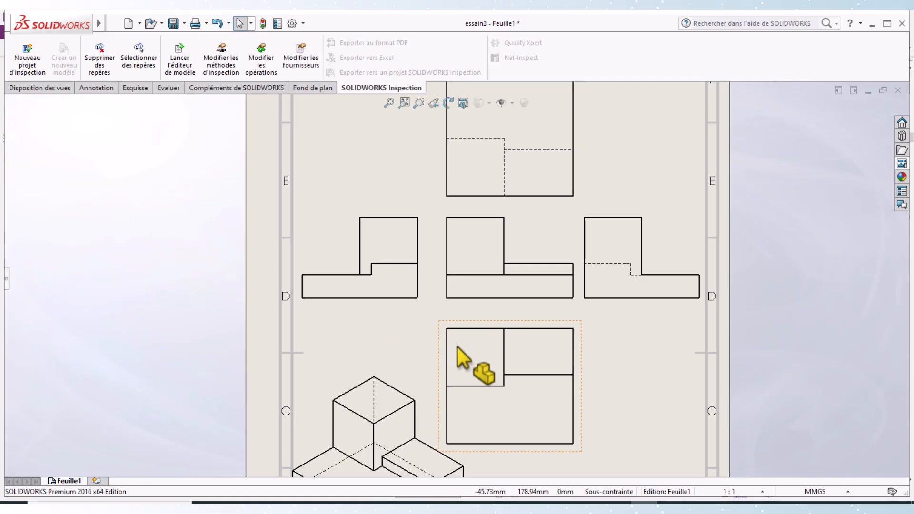
{"action": "mouse_move", "coordinate": [465, 363]}
{"action": "middle_mouse_down"}
{"action": "mouse_move", "coordinate": [402, 337]}
{"action": "mouse_move", "coordinate": [304, 261]}
{"action": "middle_mouse_up"}
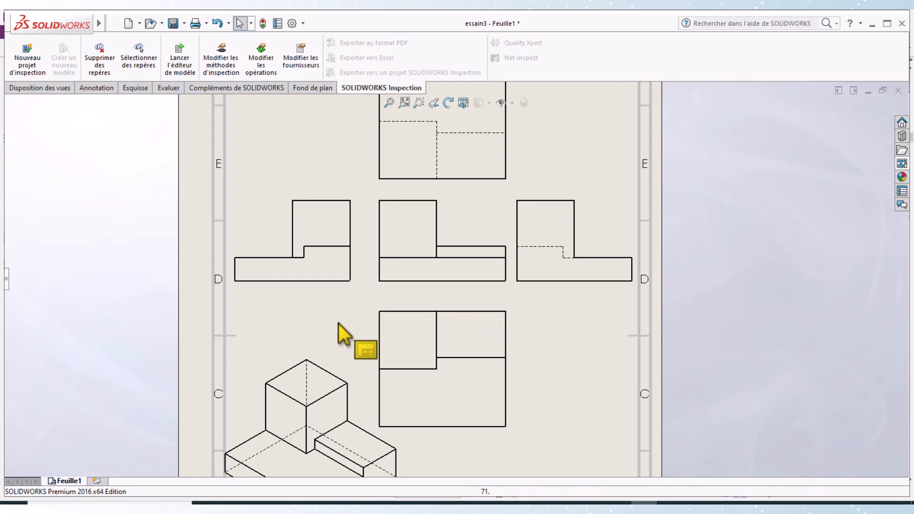
{"action": "mouse_move", "coordinate": [338, 327]}
{"action": "middle_mouse_down"}
{"action": "mouse_move", "coordinate": [349, 328]}
{"action": "mouse_move", "coordinate": [371, 268]}
{"action": "mouse_move", "coordinate": [369, 244]}
{"action": "middle_mouse_up"}
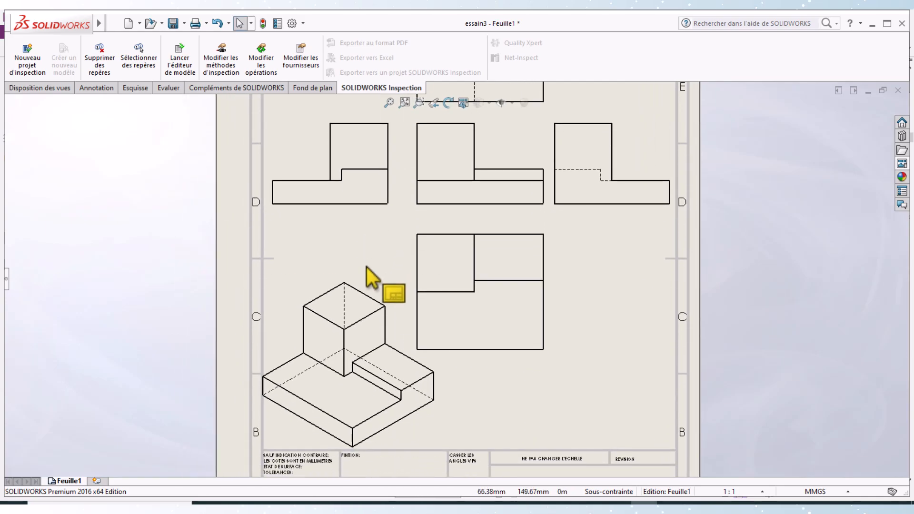
{"action": "left_click", "coordinate": [353, 314]}
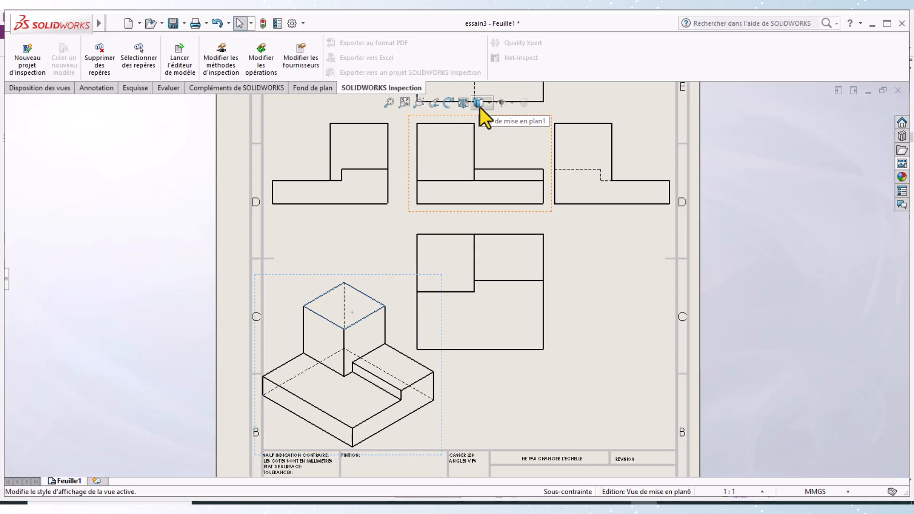
{"action": "mouse_move", "coordinate": [480, 107]}
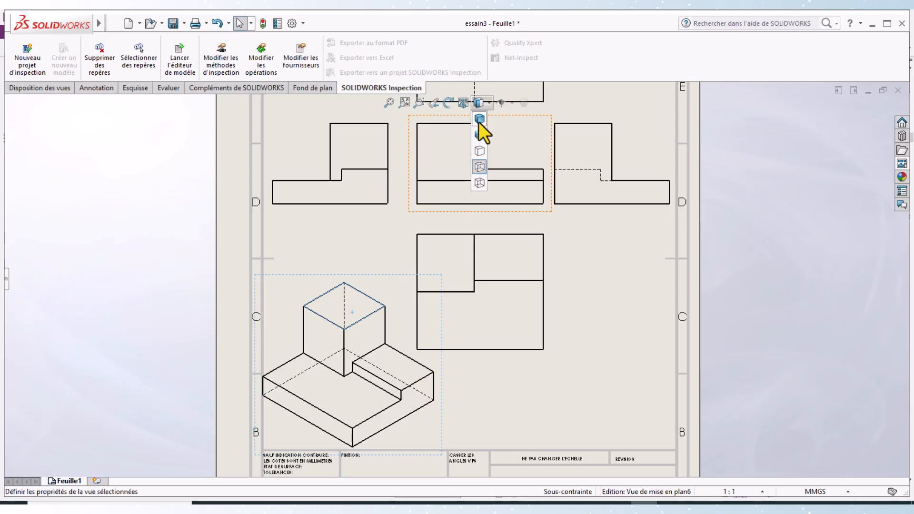
{"action": "left_click", "coordinate": [478, 121]}
{"action": "left_click", "coordinate": [529, 386]}
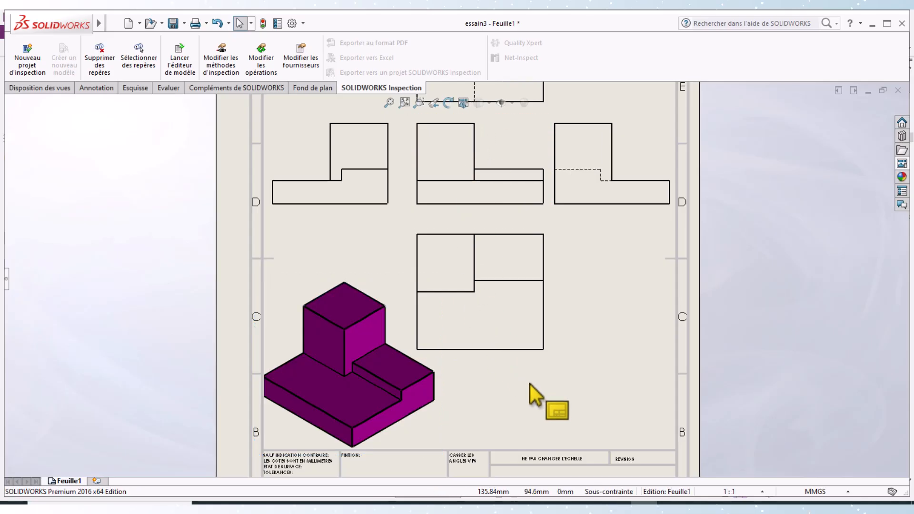
Dimension the overall width and height of the square view above the base view with Smart Dimension.
{"action": "middle_click_drag", "start_coordinate": [529, 381], "coordinate": [524, 440]}
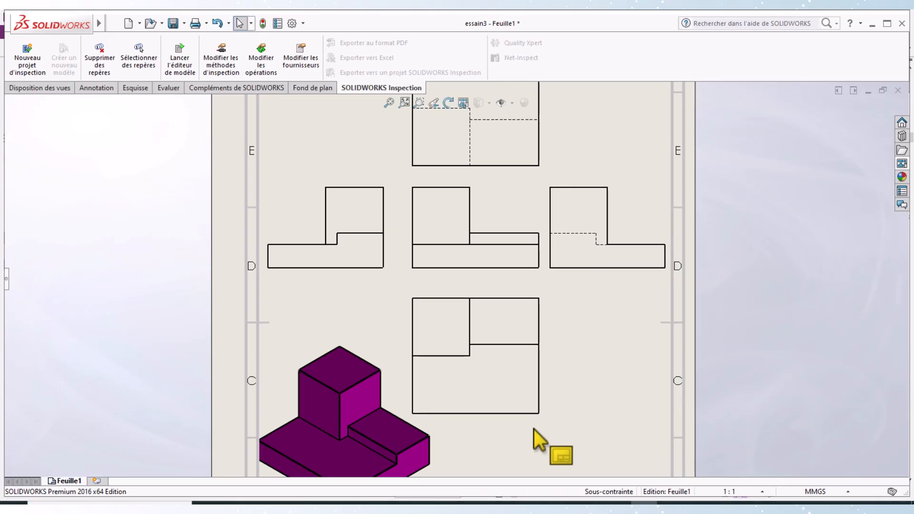
{"action": "middle_click_drag", "start_coordinate": [571, 347], "coordinate": [575, 382]}
{"action": "key", "text": "f"}
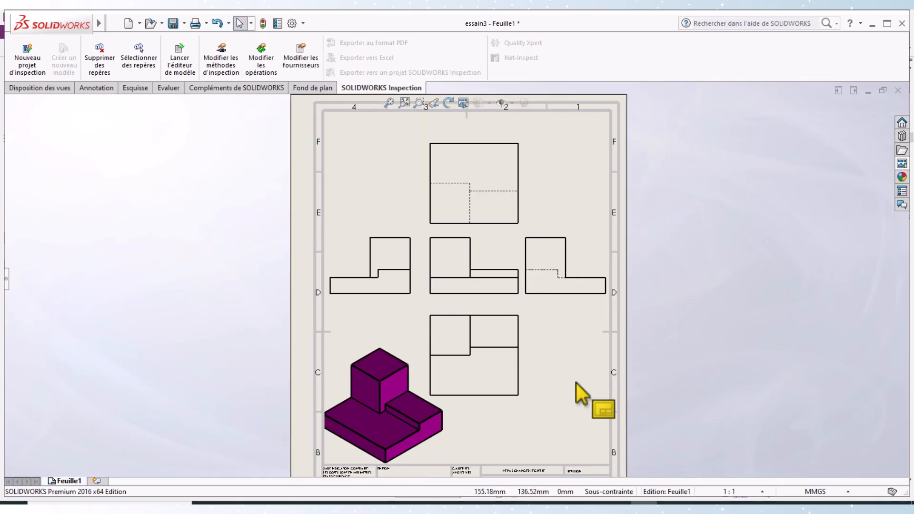
{"action": "left_click", "coordinate": [98, 87]}
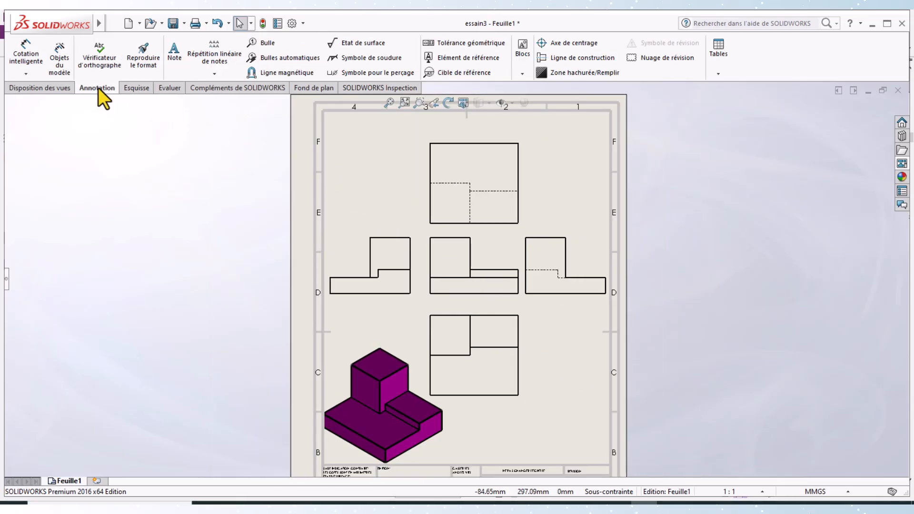
{"action": "left_click", "coordinate": [31, 61]}
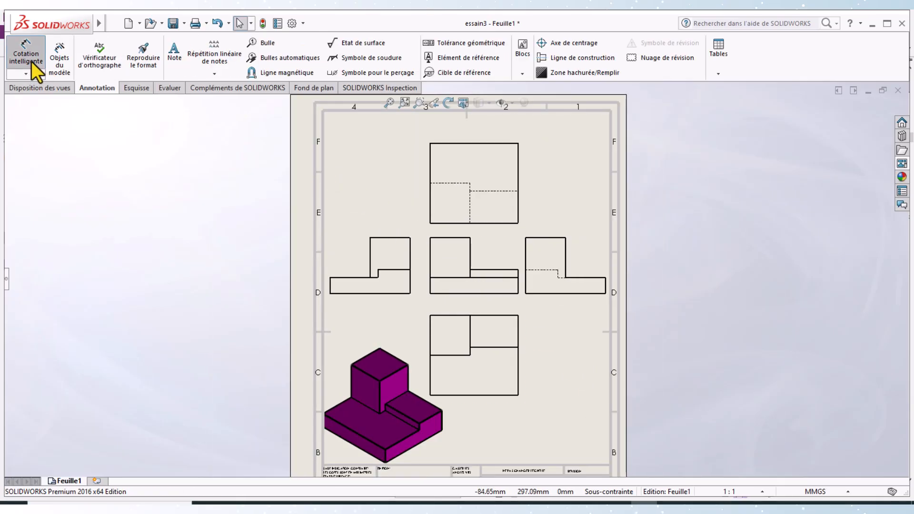
{"action": "left_click", "coordinate": [482, 143]}
{"action": "left_click", "coordinate": [486, 125]}
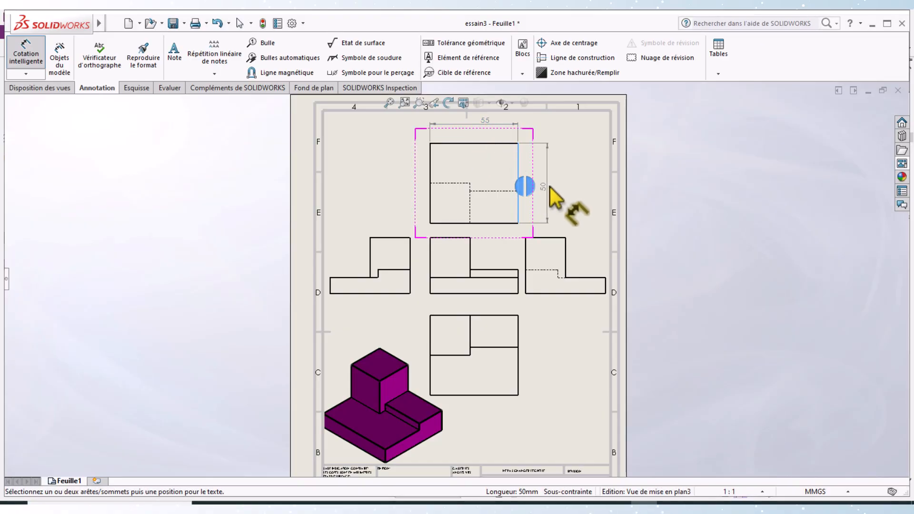
{"action": "left_click", "coordinate": [551, 193]}
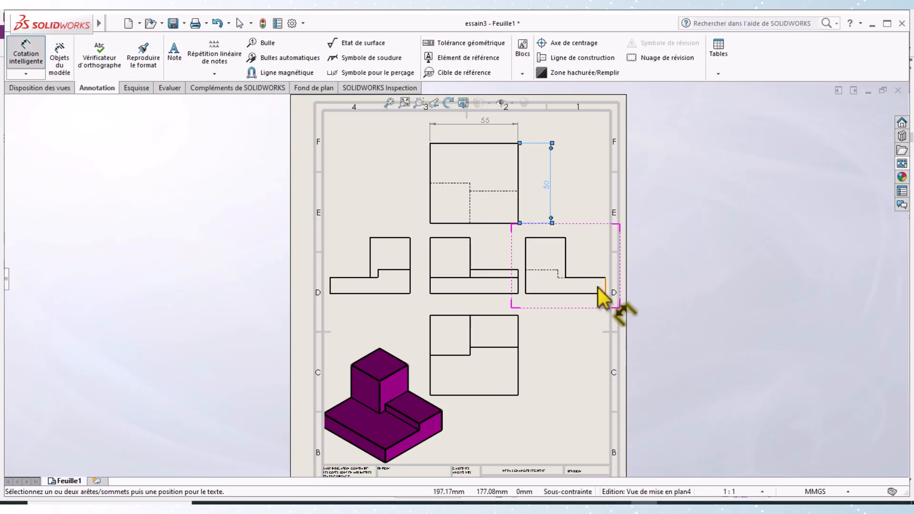
Dimension the base plate's thickness at the outer end of the view to the right of the base view.
{"action": "scroll", "coordinate": [597, 286], "scroll_direction": "down", "scroll_amount": 3}
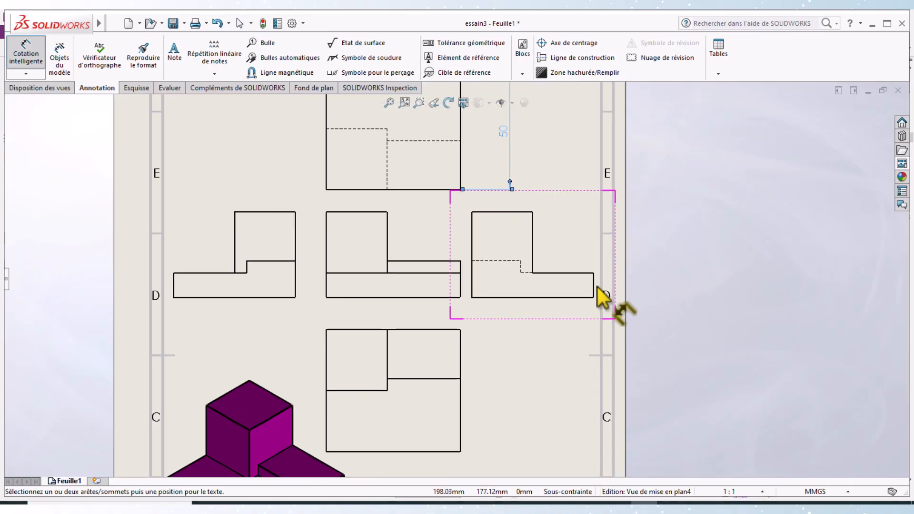
{"action": "left_click", "coordinate": [595, 289]}
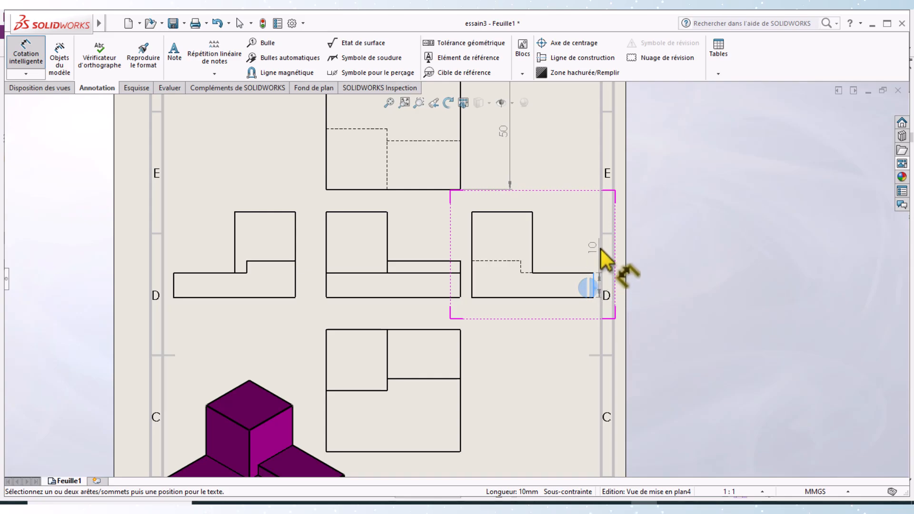
{"action": "left_click", "coordinate": [598, 248]}
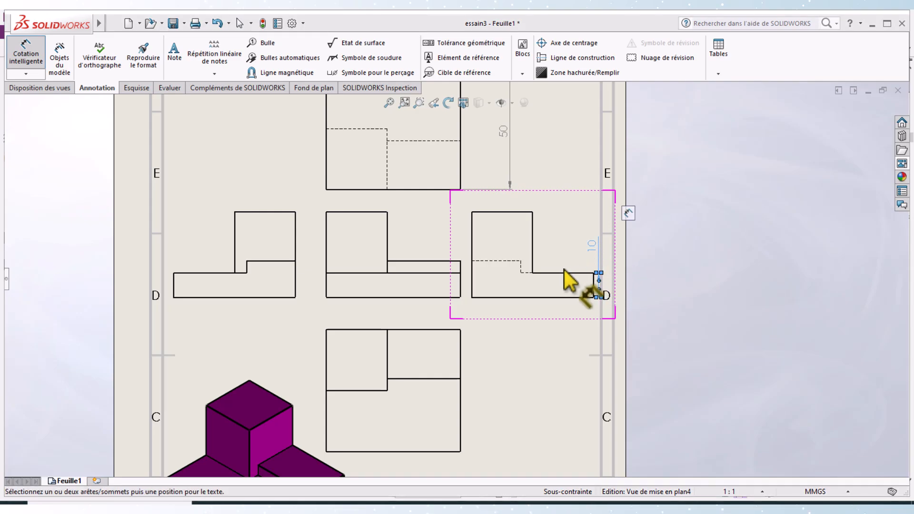
Dimension the low step's length and its height above the base plate in the base view, then exit Smart Dimension.
{"action": "left_click", "coordinate": [434, 260]}
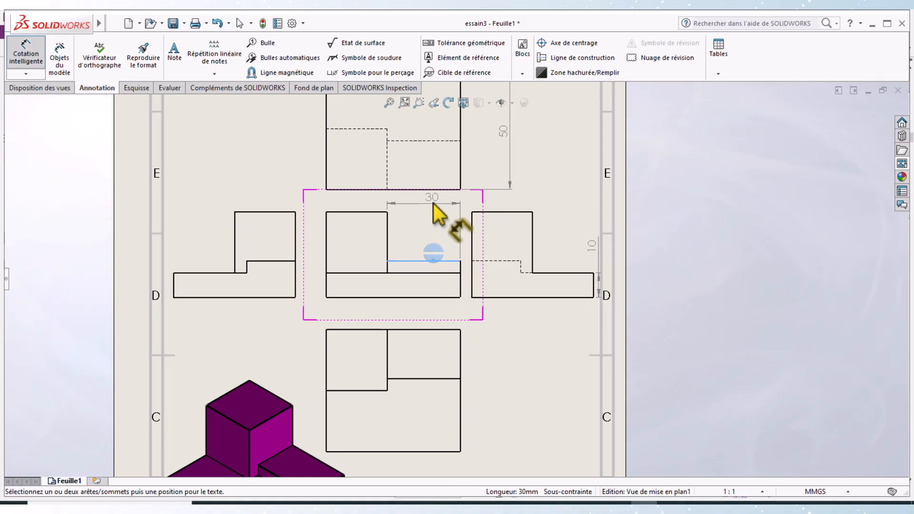
{"action": "left_click", "coordinate": [436, 203]}
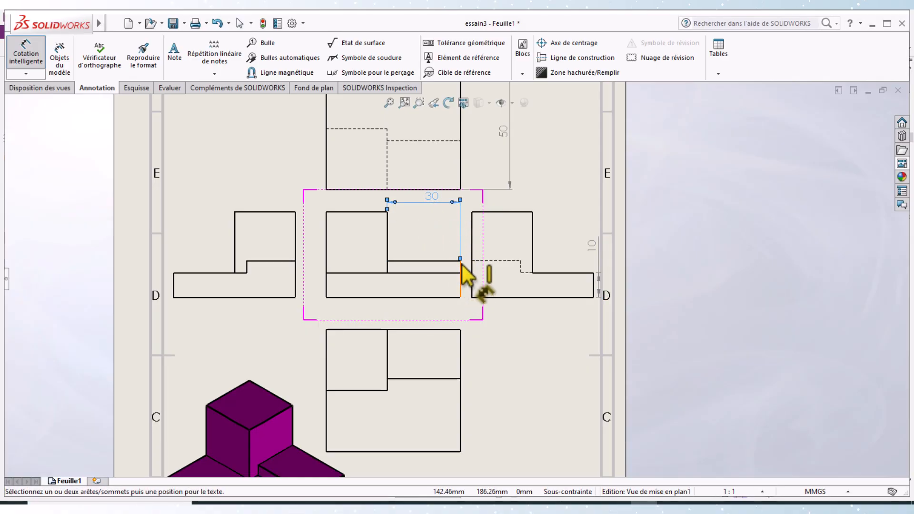
{"action": "left_click", "coordinate": [453, 273]}
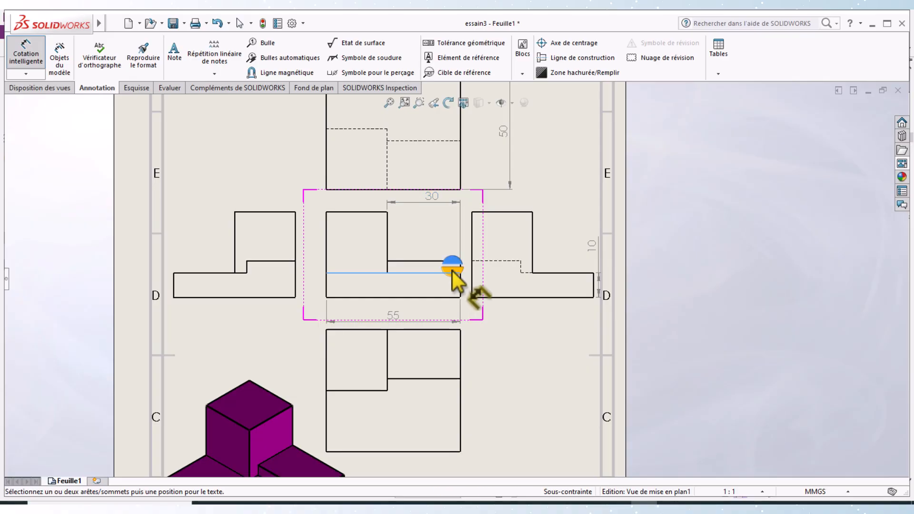
{"action": "left_click", "coordinate": [457, 261]}
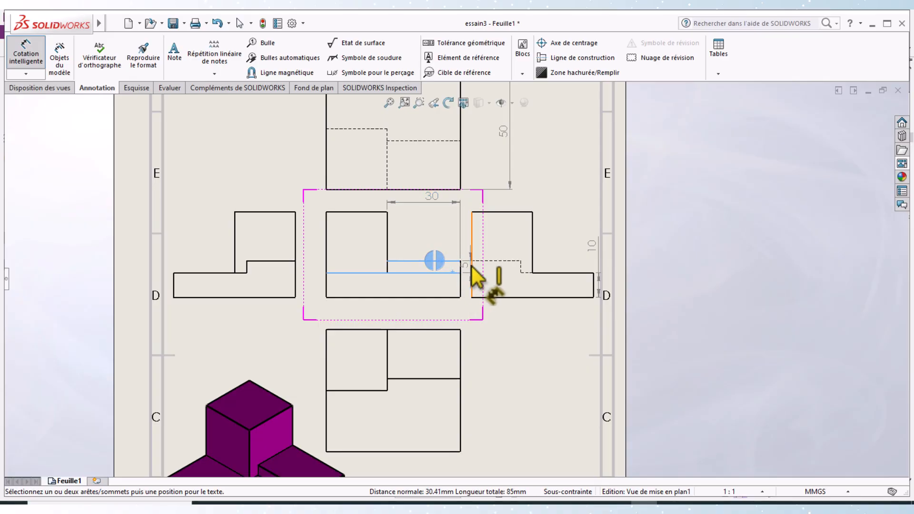
{"action": "scroll", "coordinate": [475, 279], "scroll_direction": "up", "scroll_amount": 5}
{"action": "scroll", "coordinate": [454, 286], "scroll_direction": "down", "scroll_amount": 8}
{"action": "scroll", "coordinate": [457, 295], "scroll_direction": "down", "scroll_amount": 2}
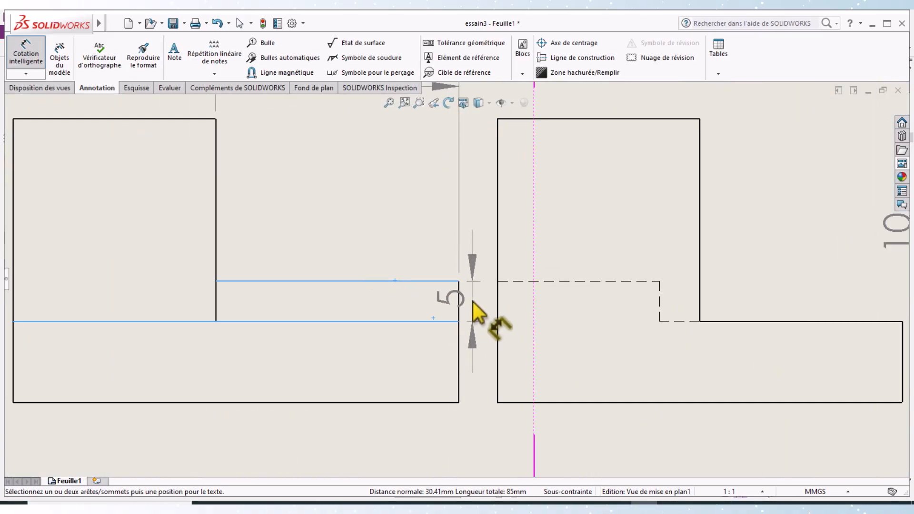
{"action": "left_click", "coordinate": [488, 303]}
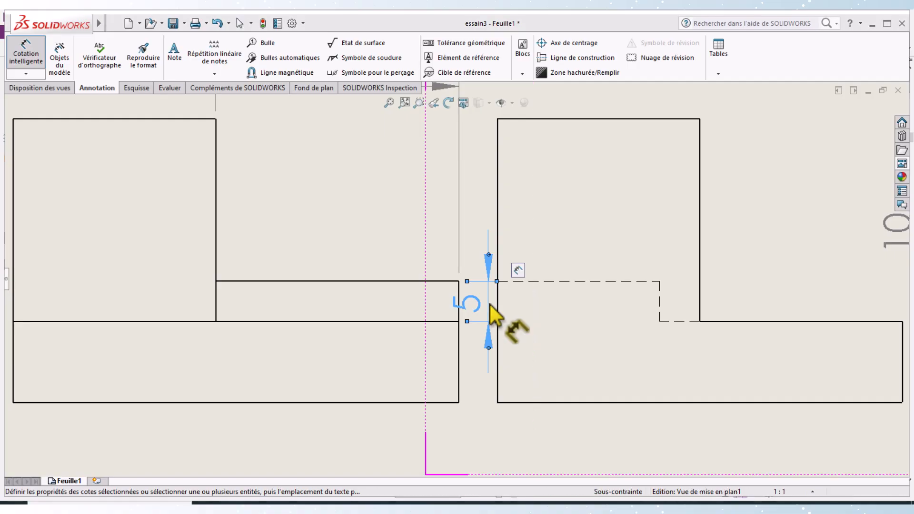
{"action": "scroll", "coordinate": [483, 347], "scroll_direction": "up", "scroll_amount": 5}
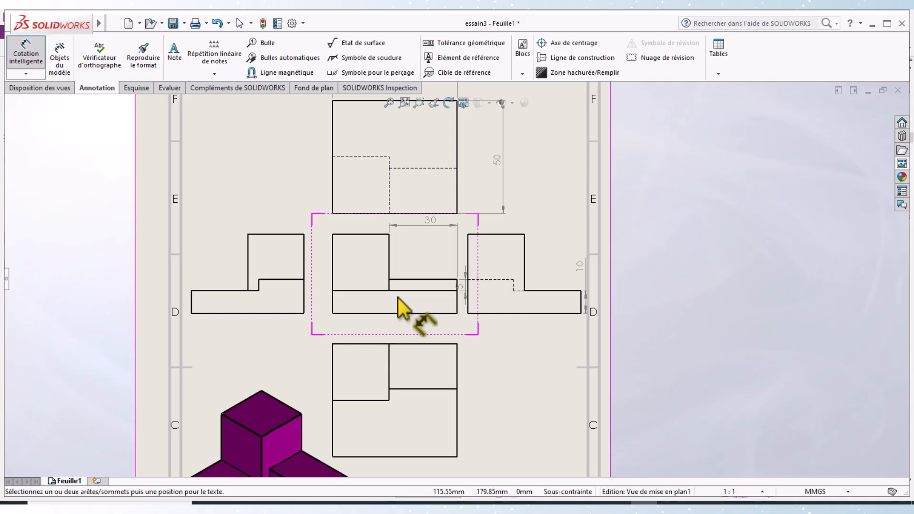
{"action": "left_click", "coordinate": [29, 53]}
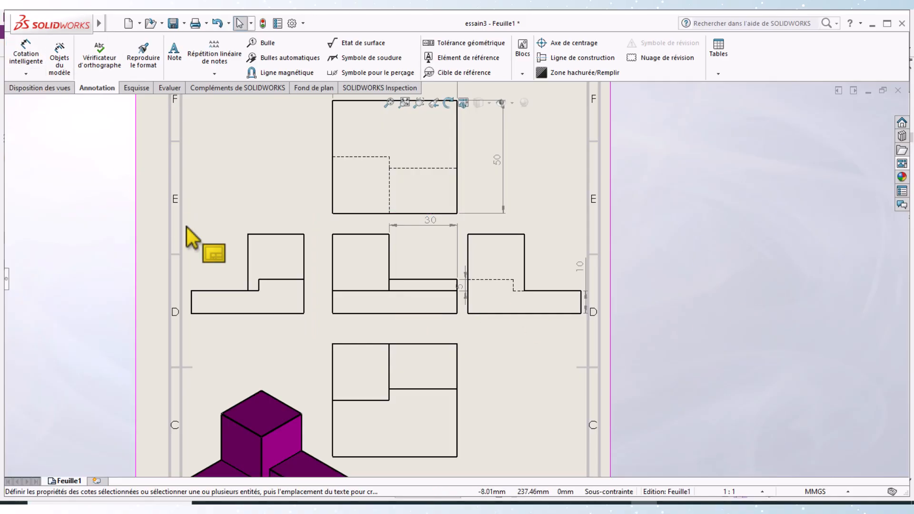
Delete the projected view to the left of the base view and the projected view above it.
{"action": "left_click", "coordinate": [270, 252]}
{"action": "key", "text": "Delete"}
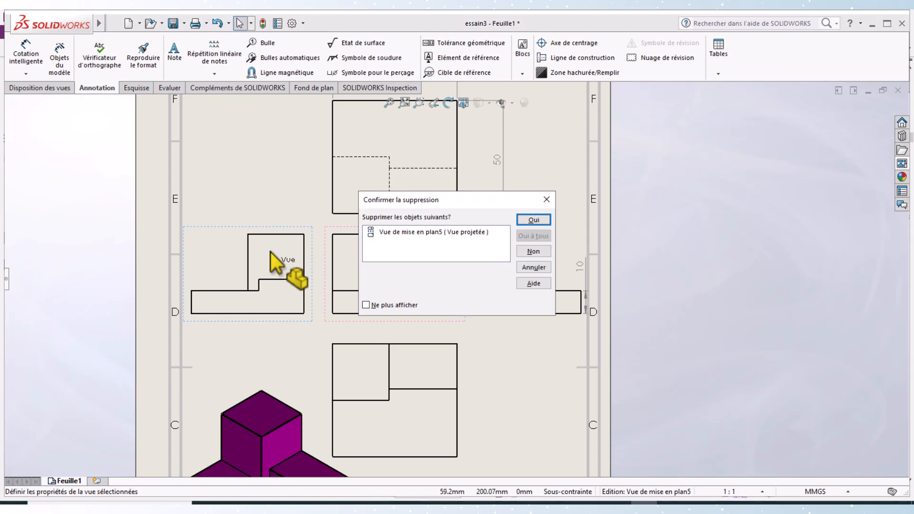
{"action": "key", "text": "Return"}
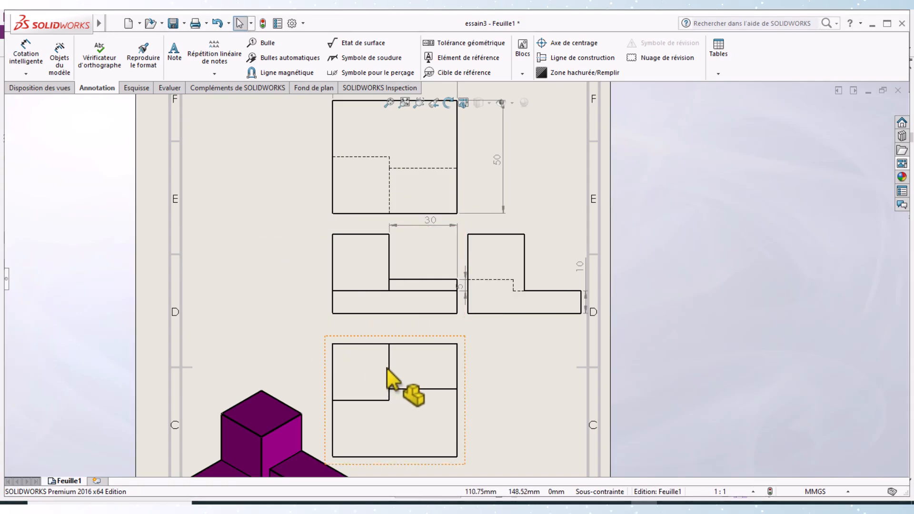
{"action": "left_click", "coordinate": [404, 144]}
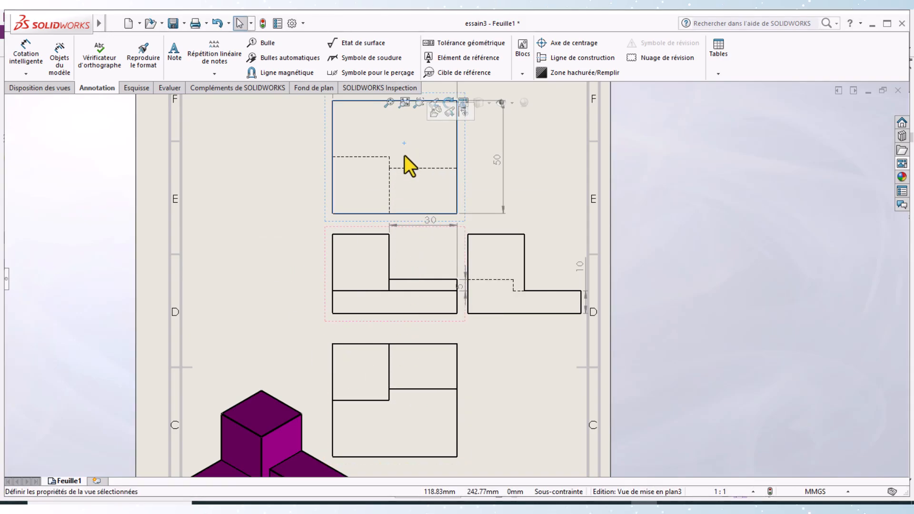
{"action": "key", "text": "Delete"}
{"action": "key", "text": "Return"}
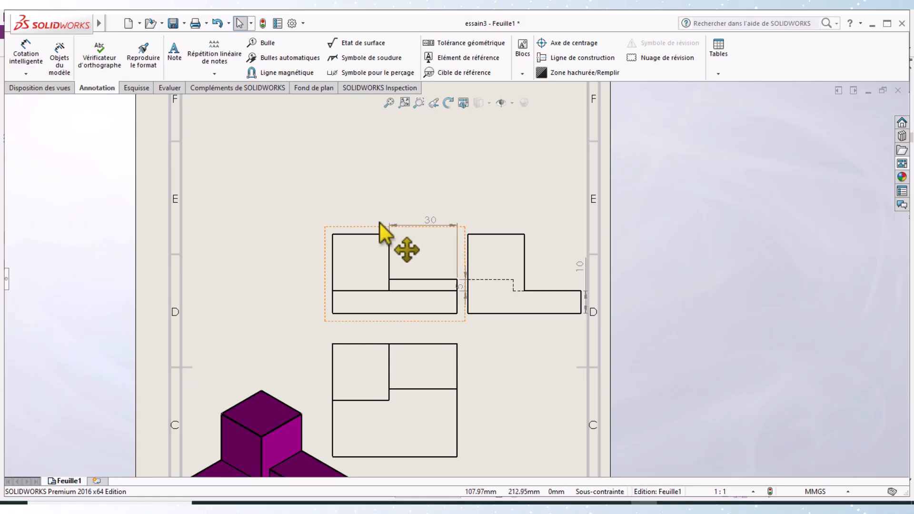
Spread the views across the sheet, with the base view at upper left, projections beside and below it, and the isometric at lower right.
{"action": "left_click_drag", "start_coordinate": [367, 225], "coordinate": [239, 111]}
{"action": "scroll", "coordinate": [412, 348], "scroll_direction": "down", "scroll_amount": 1}
{"action": "scroll", "coordinate": [410, 353], "scroll_direction": "up", "scroll_amount": 2}
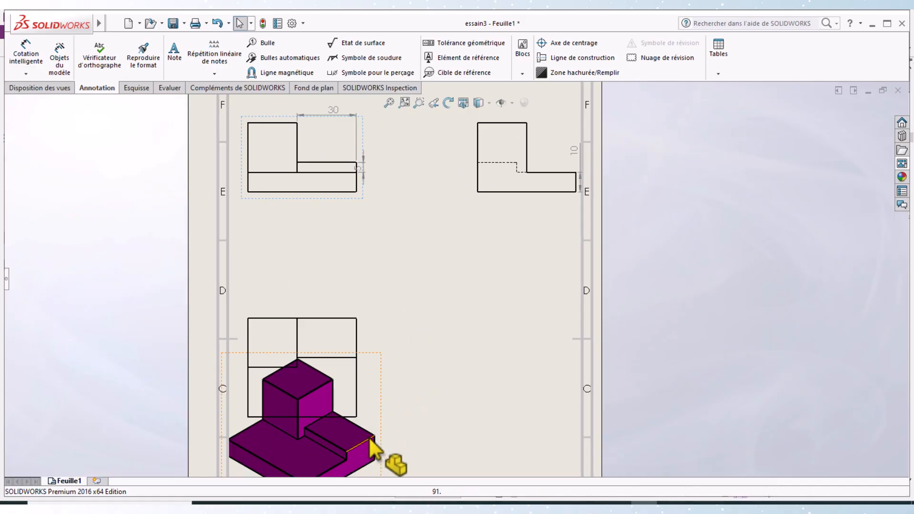
{"action": "left_click_drag", "start_coordinate": [407, 448], "coordinate": [569, 405]}
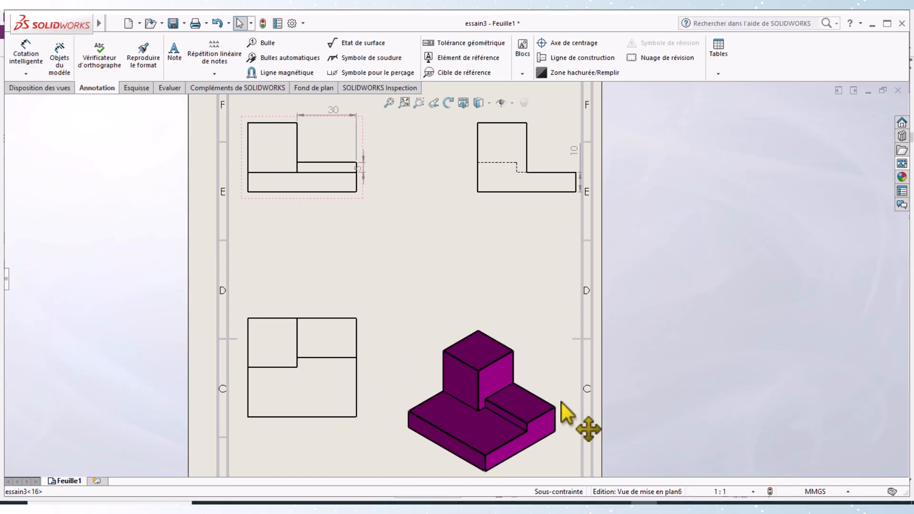
{"action": "left_click_drag", "start_coordinate": [346, 308], "coordinate": [347, 247]}
{"action": "left_click_drag", "start_coordinate": [468, 180], "coordinate": [421, 179]}
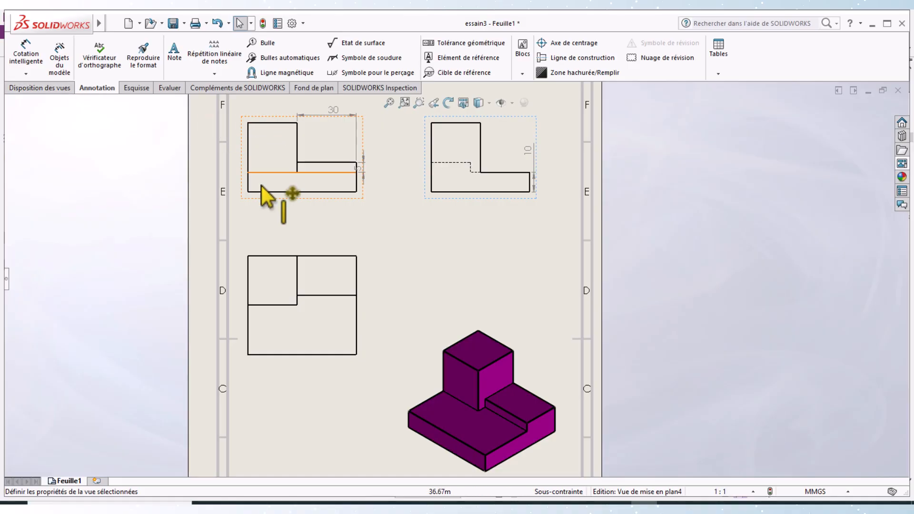
Enable a custom scale (Utiliser une échelle personnalisée) in the base view's properties.
{"action": "left_click", "coordinate": [248, 189]}
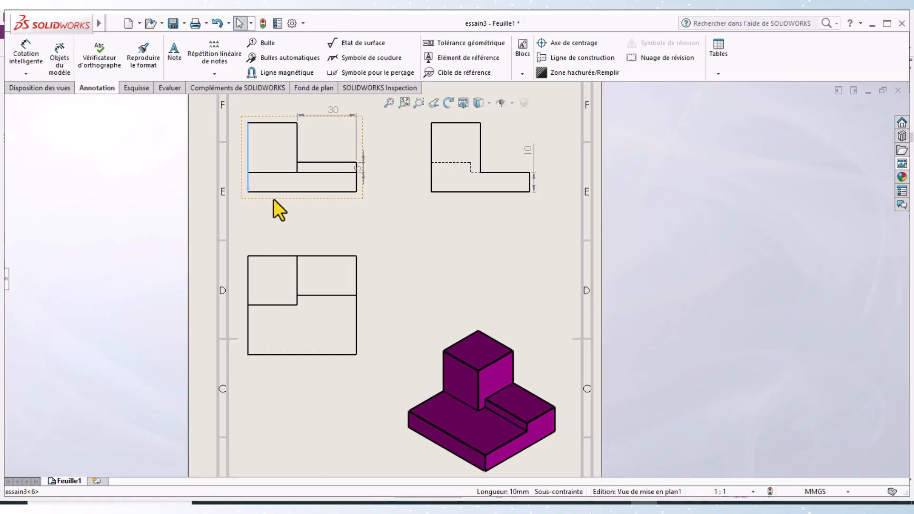
{"action": "left_click", "coordinate": [7, 285]}
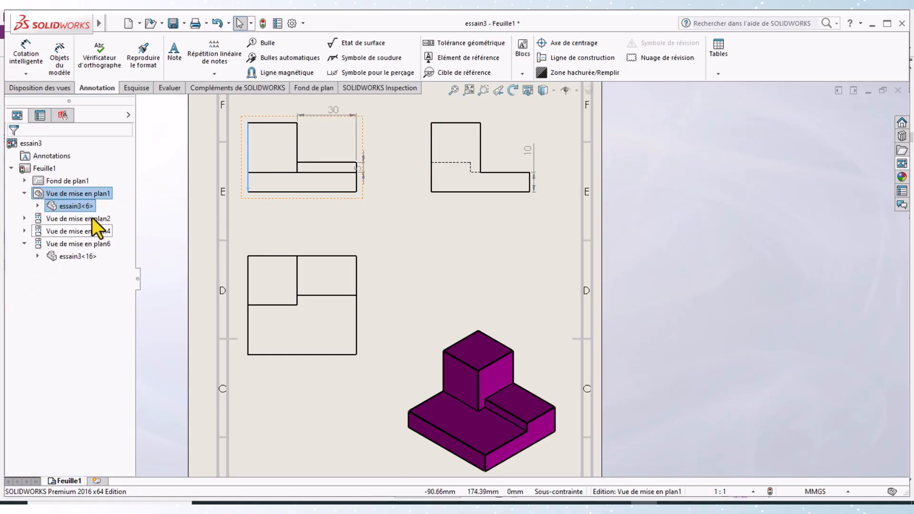
{"action": "left_click", "coordinate": [38, 116]}
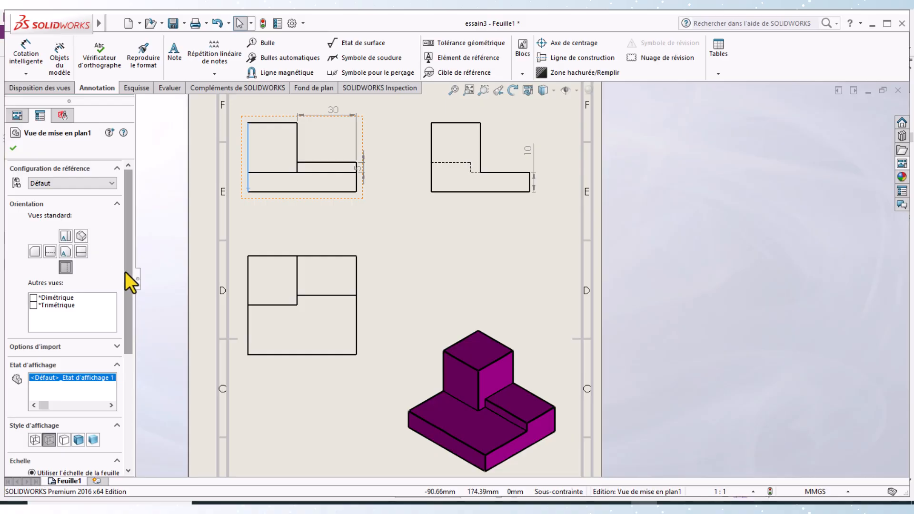
{"action": "left_click_drag", "start_coordinate": [124, 271], "coordinate": [136, 387]}
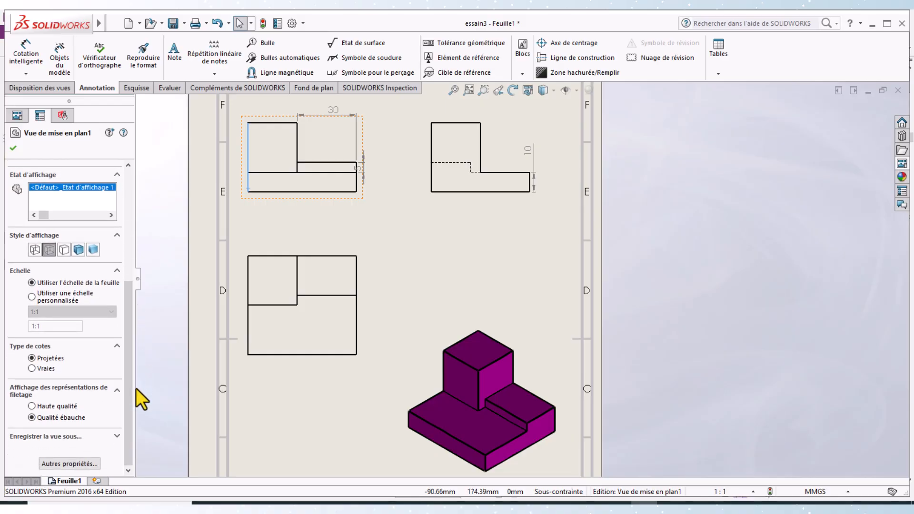
{"action": "left_click", "coordinate": [30, 297]}
Set the base view's custom scale to 2:1.
{"action": "left_click", "coordinate": [45, 313]}
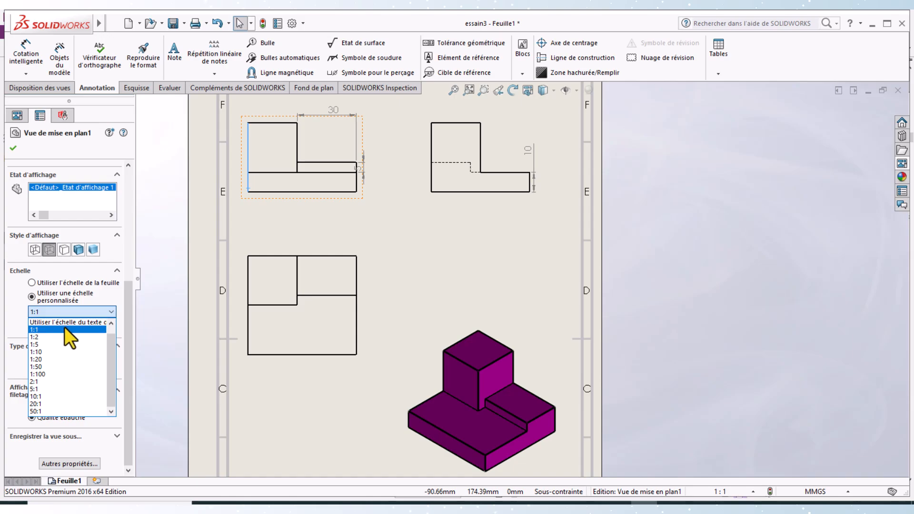
{"action": "left_click_drag", "start_coordinate": [109, 342], "coordinate": [111, 338]}
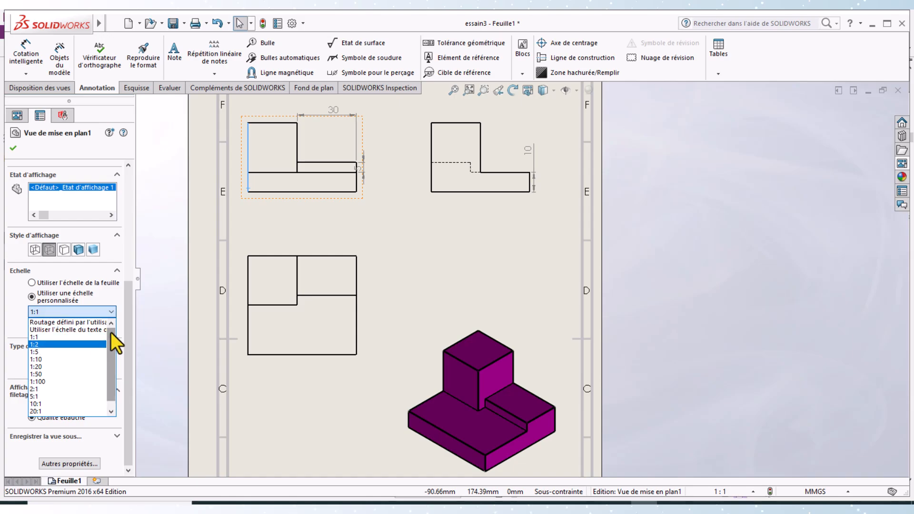
{"action": "left_click", "coordinate": [81, 388]}
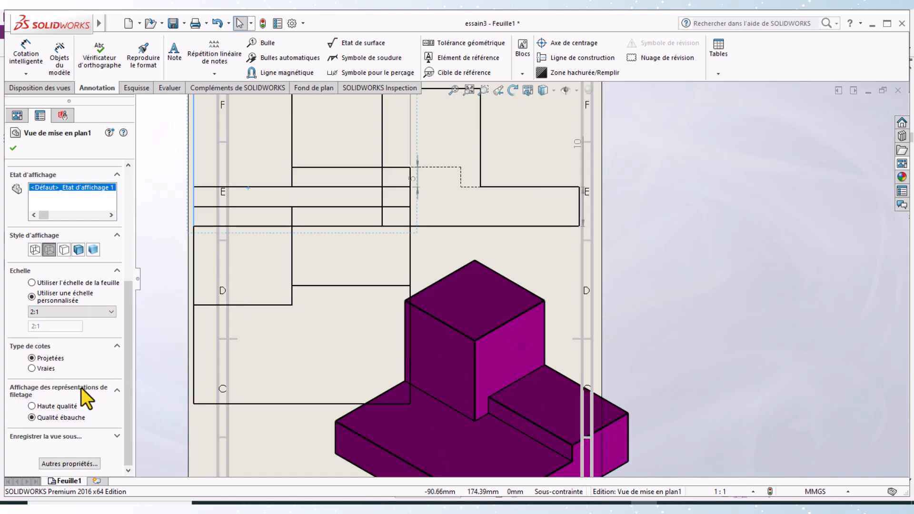
Change the base view to a user-defined scale of 3:2.
{"action": "left_click", "coordinate": [81, 312]}
{"action": "scroll", "coordinate": [110, 352], "scroll_direction": "up", "scroll_amount": 1}
{"action": "left_click", "coordinate": [81, 322]}
{"action": "left_click", "coordinate": [56, 326]}
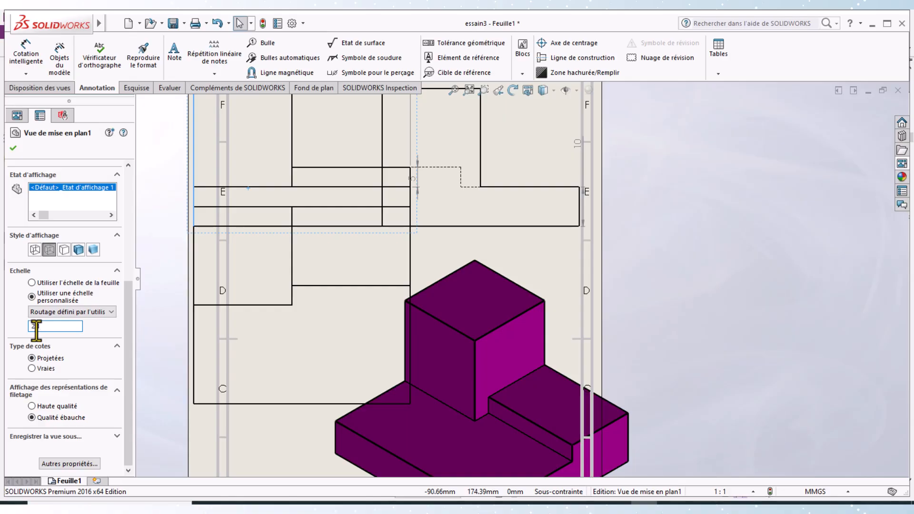
{"action": "left_click_drag", "start_coordinate": [41, 326], "coordinate": [19, 326]}
{"action": "key", "text": "Return"}
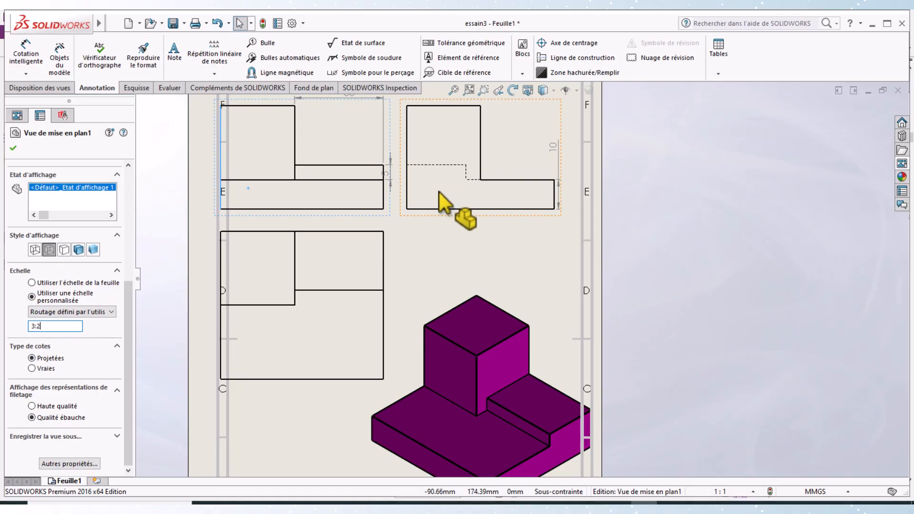
Reposition the base view and the projected views beside and below it so they fit evenly inside the sheet border.
{"action": "middle_click_drag", "start_coordinate": [418, 246], "coordinate": [479, 260]}
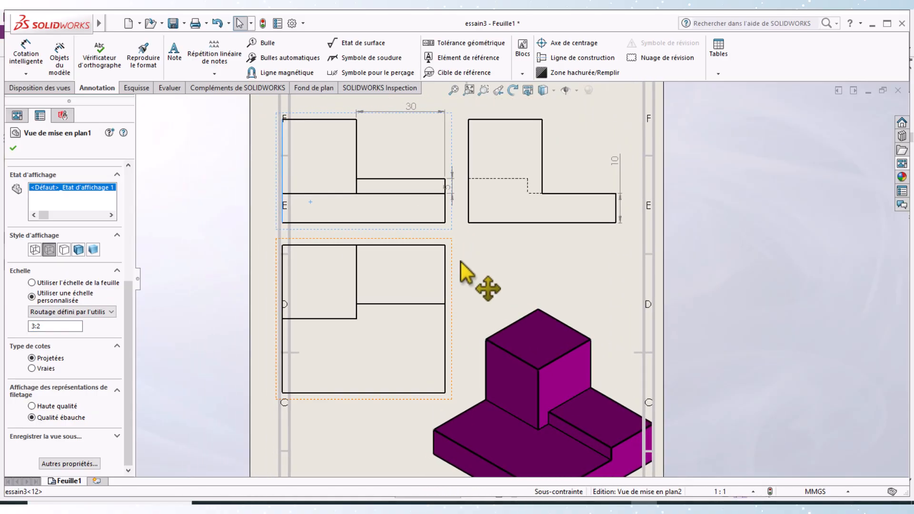
{"action": "left_click", "coordinate": [449, 267]}
{"action": "left_click_drag", "start_coordinate": [449, 267], "coordinate": [467, 272]}
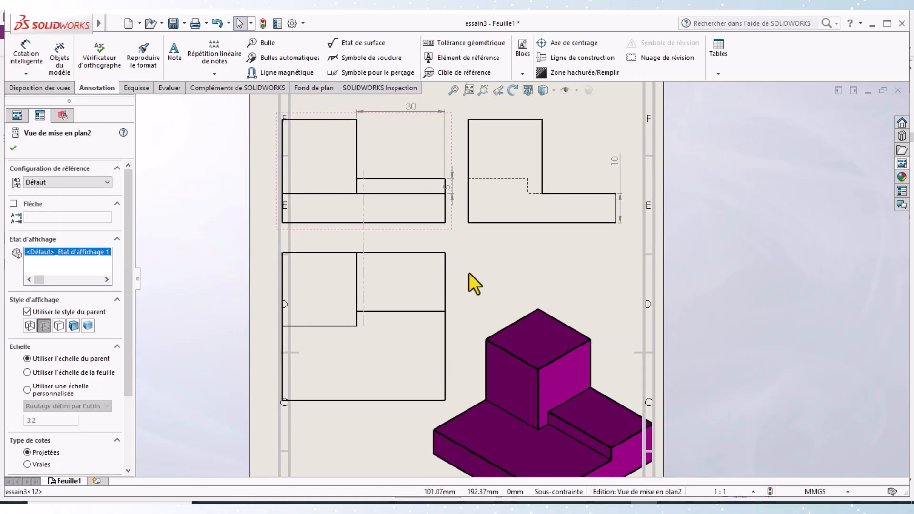
{"action": "left_click_drag", "start_coordinate": [318, 112], "coordinate": [335, 110]}
{"action": "left_click_drag", "start_coordinate": [529, 117], "coordinate": [546, 117]}
{"action": "left_click", "coordinate": [488, 262]}
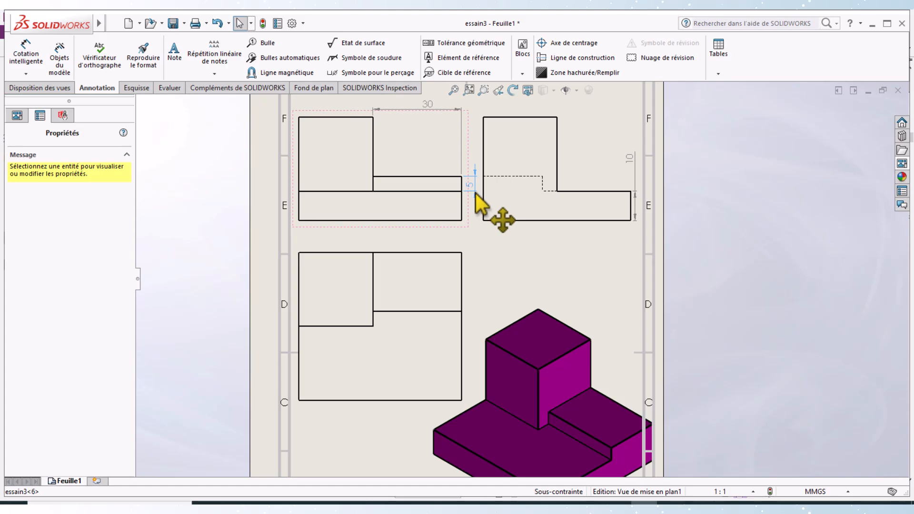
{"action": "left_click_drag", "start_coordinate": [475, 192], "coordinate": [481, 192]}
{"action": "left_click", "coordinate": [470, 261]}
{"action": "left_click_drag", "start_coordinate": [470, 261], "coordinate": [476, 253]}
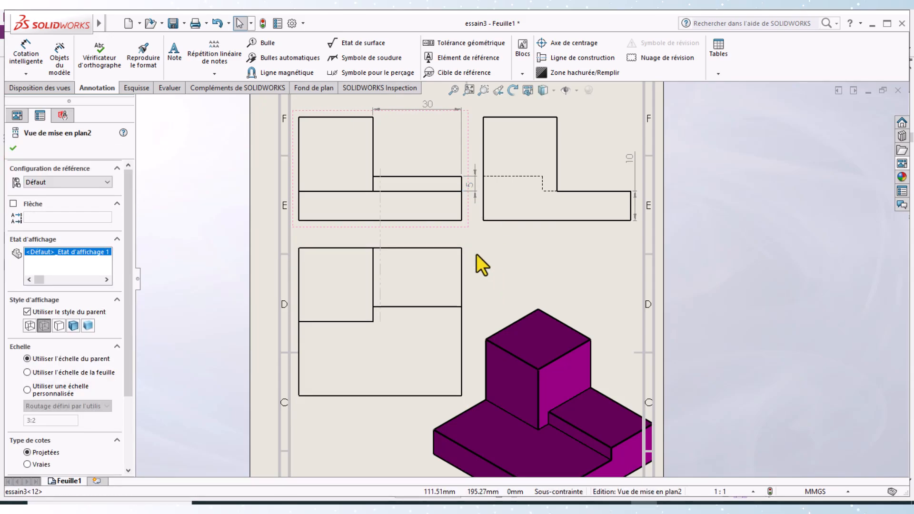
{"action": "left_click", "coordinate": [533, 269]}
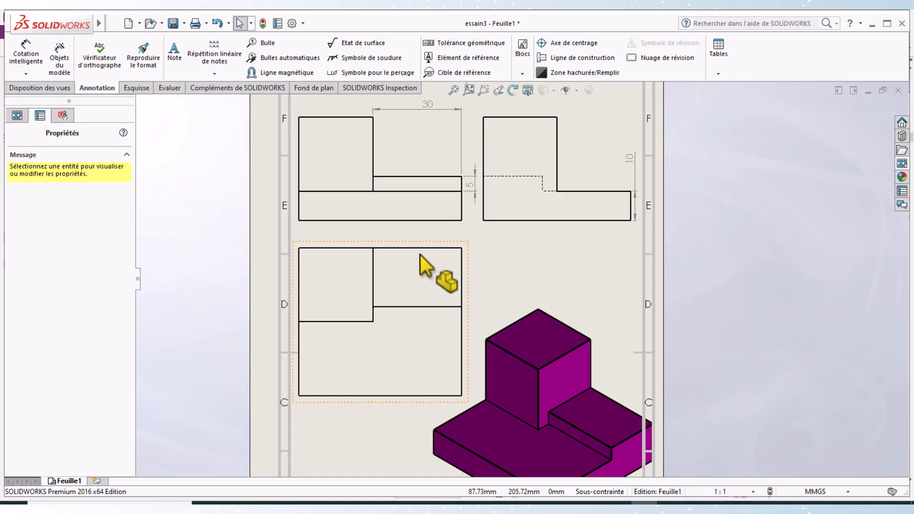
Fit the sheet layout in view and save the essain3 drawing.
{"action": "scroll", "coordinate": [492, 246], "scroll_direction": "up", "scroll_amount": 3}
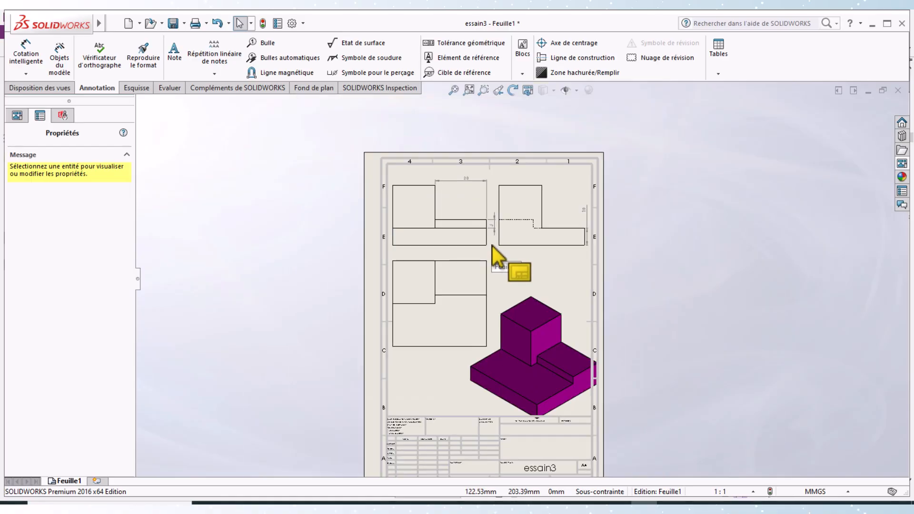
{"action": "scroll", "coordinate": [492, 245], "scroll_direction": "down", "scroll_amount": 1}
{"action": "mouse_move", "coordinate": [492, 246]}
{"action": "middle_mouse_down"}
{"action": "mouse_move", "coordinate": [425, 189]}
{"action": "mouse_move", "coordinate": [412, 195]}
{"action": "middle_mouse_up"}
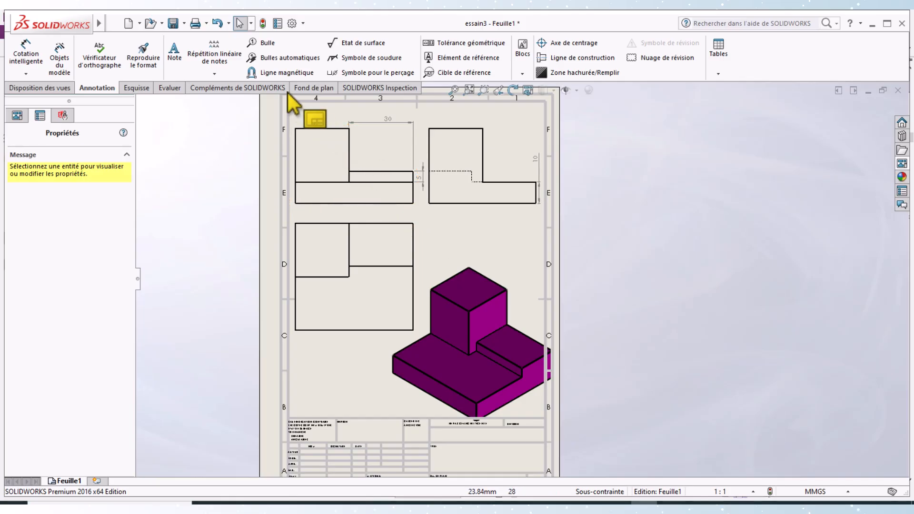
{"action": "left_click", "coordinate": [173, 23]}
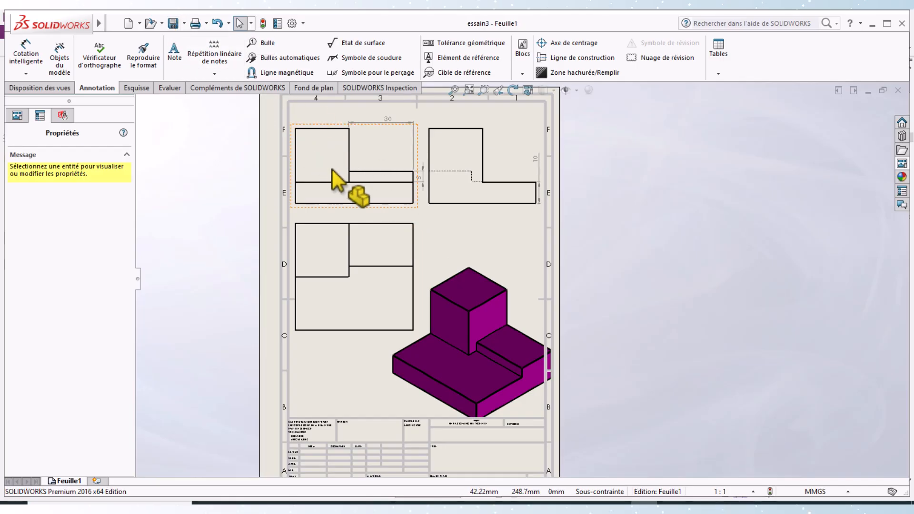